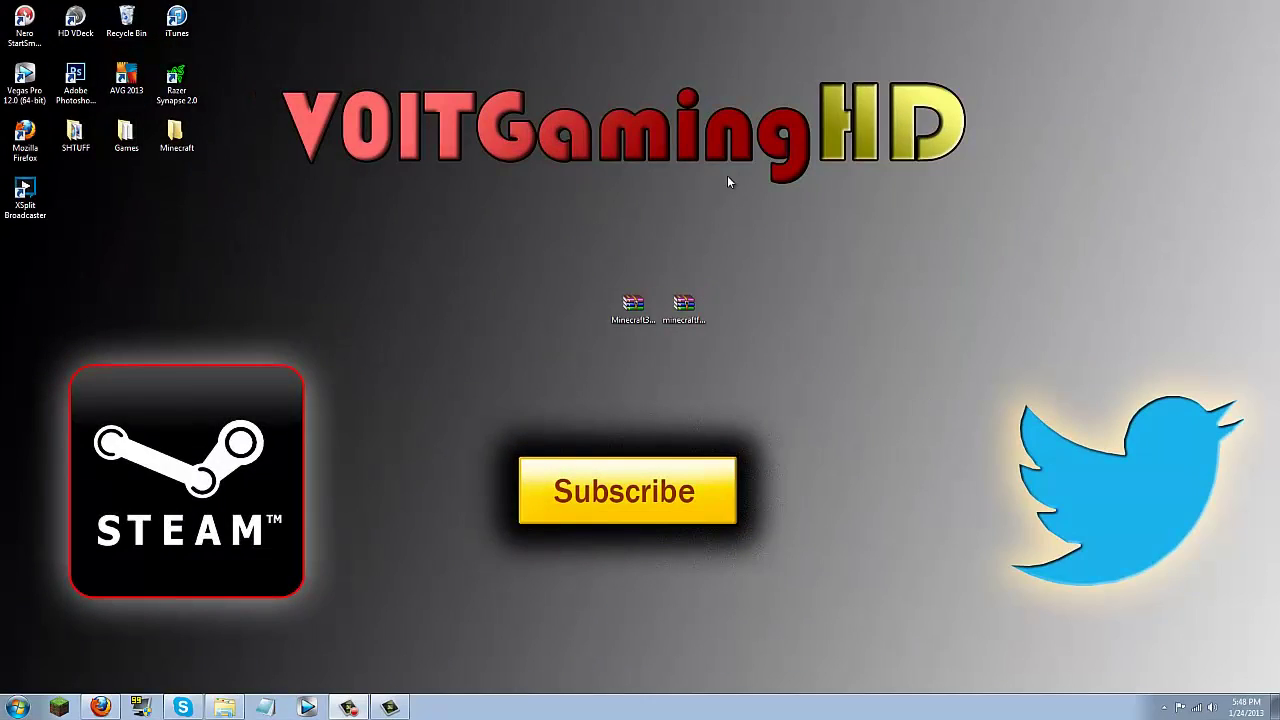
left_click(626, 296)
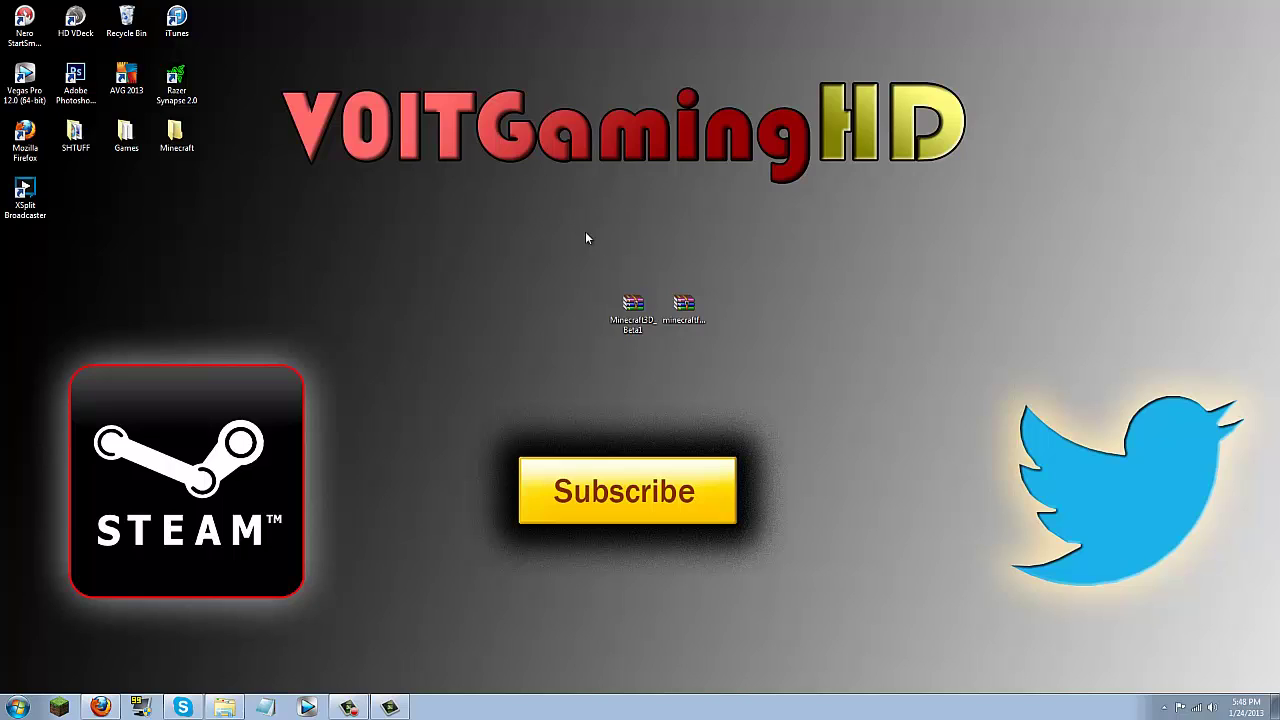
left_click(684, 315)
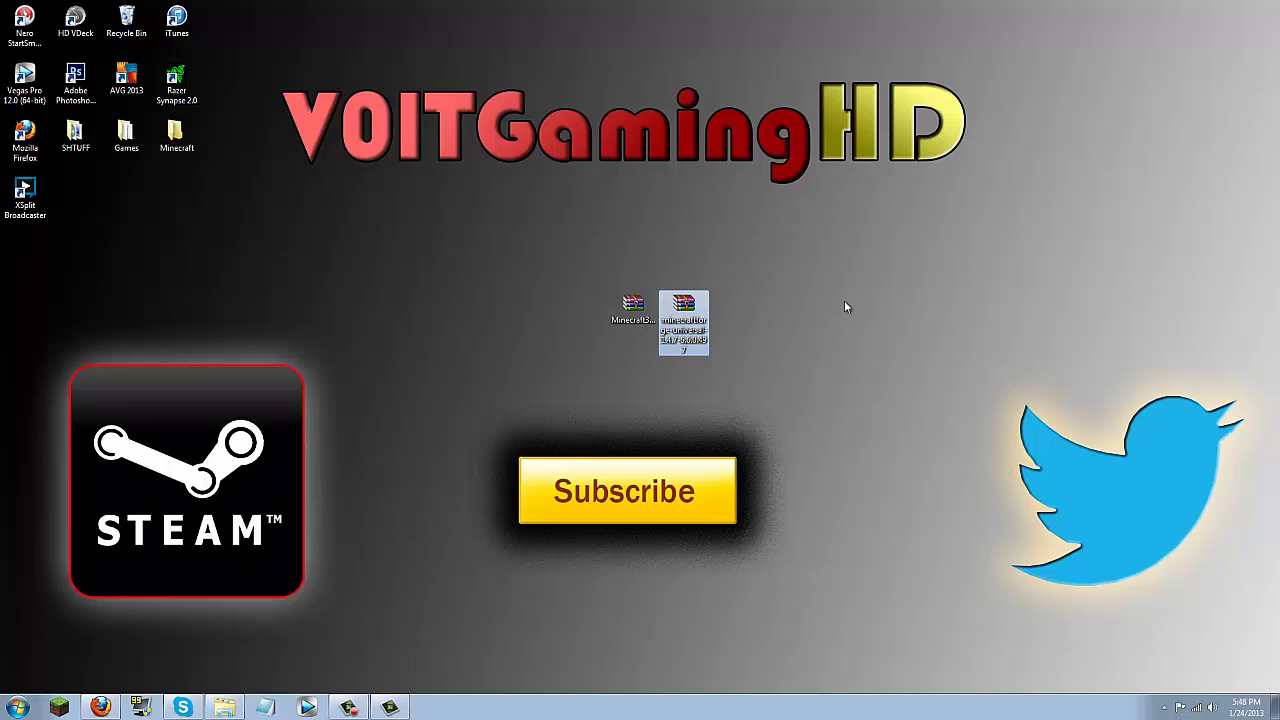
key("Left")
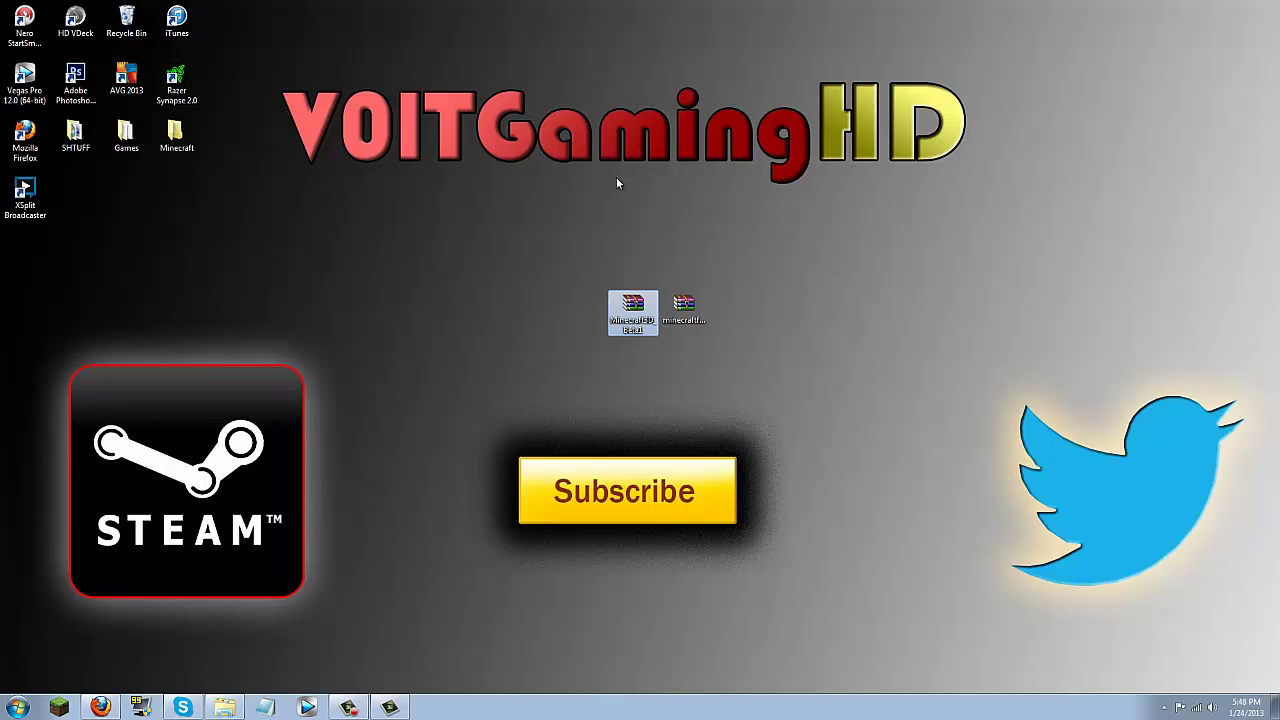
left_click(581, 214)
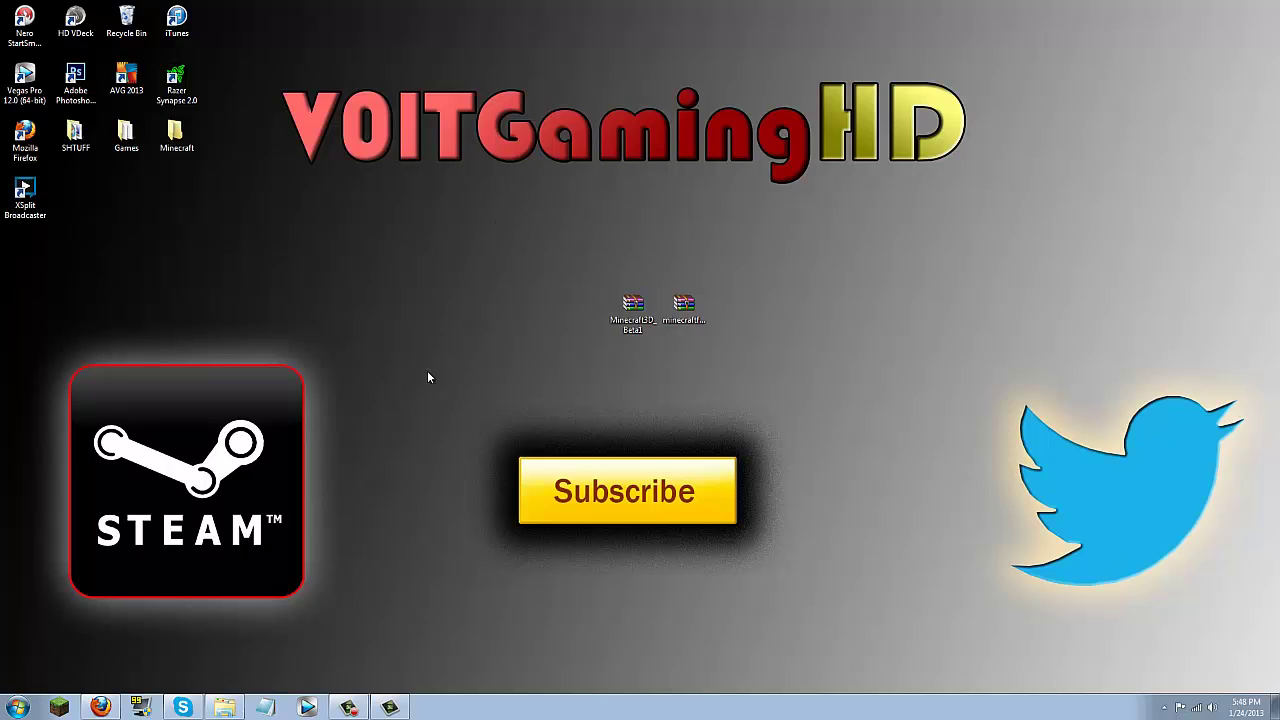
Switch to Firefox, examine the Minecraft 3D Beta v1 topic's download section and linked Minecraft Forge 6.6.0 page, and close the browser.
left_click(104, 706)
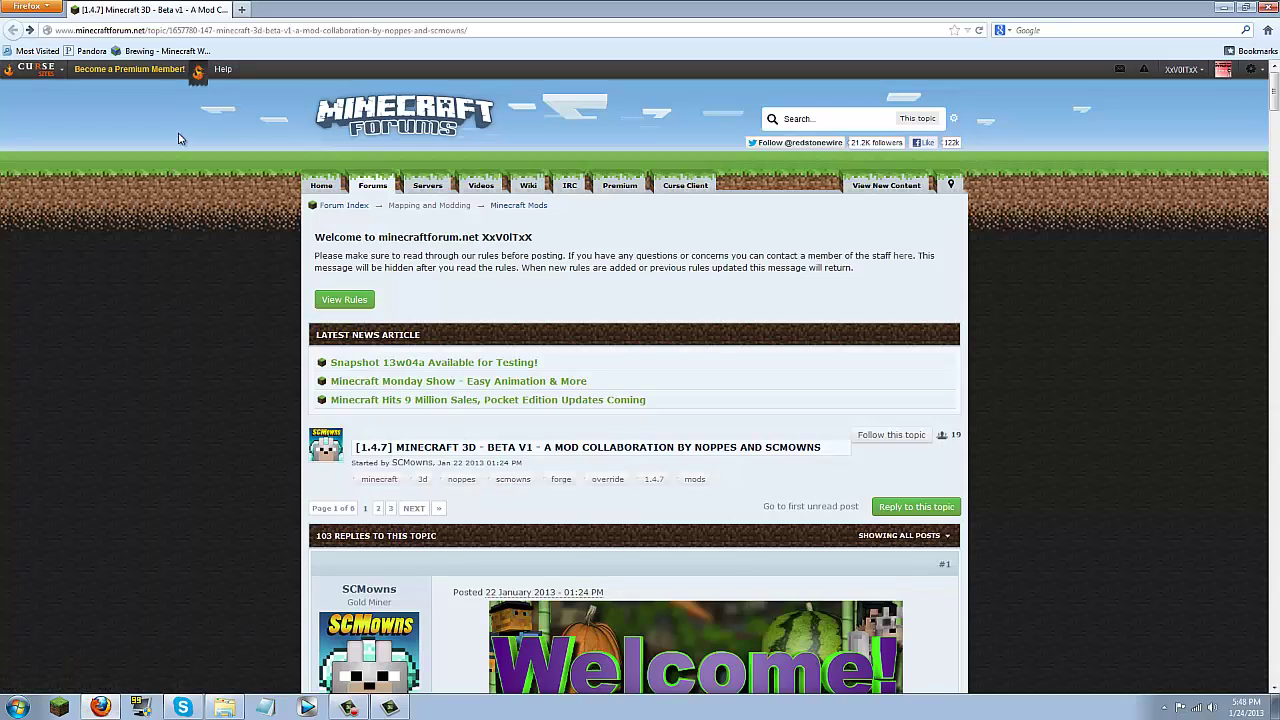
scroll(178, 138, "down", 5)
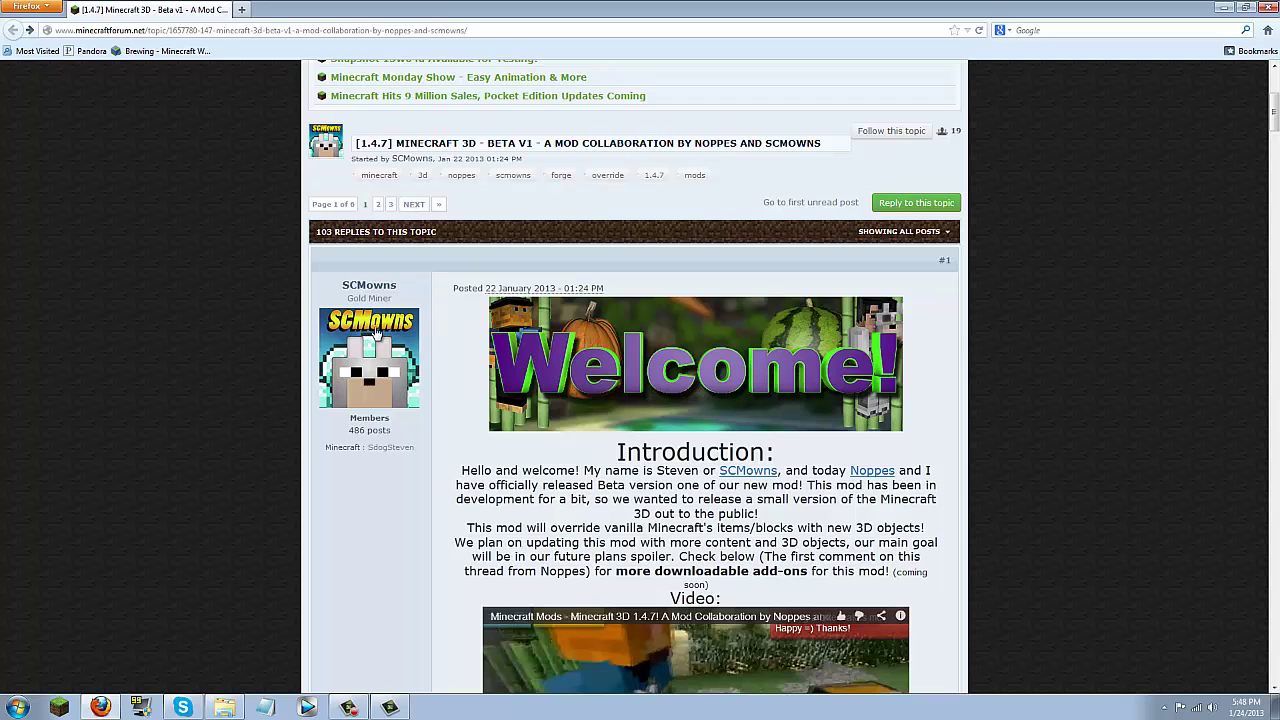
scroll(243, 261, "down", 5)
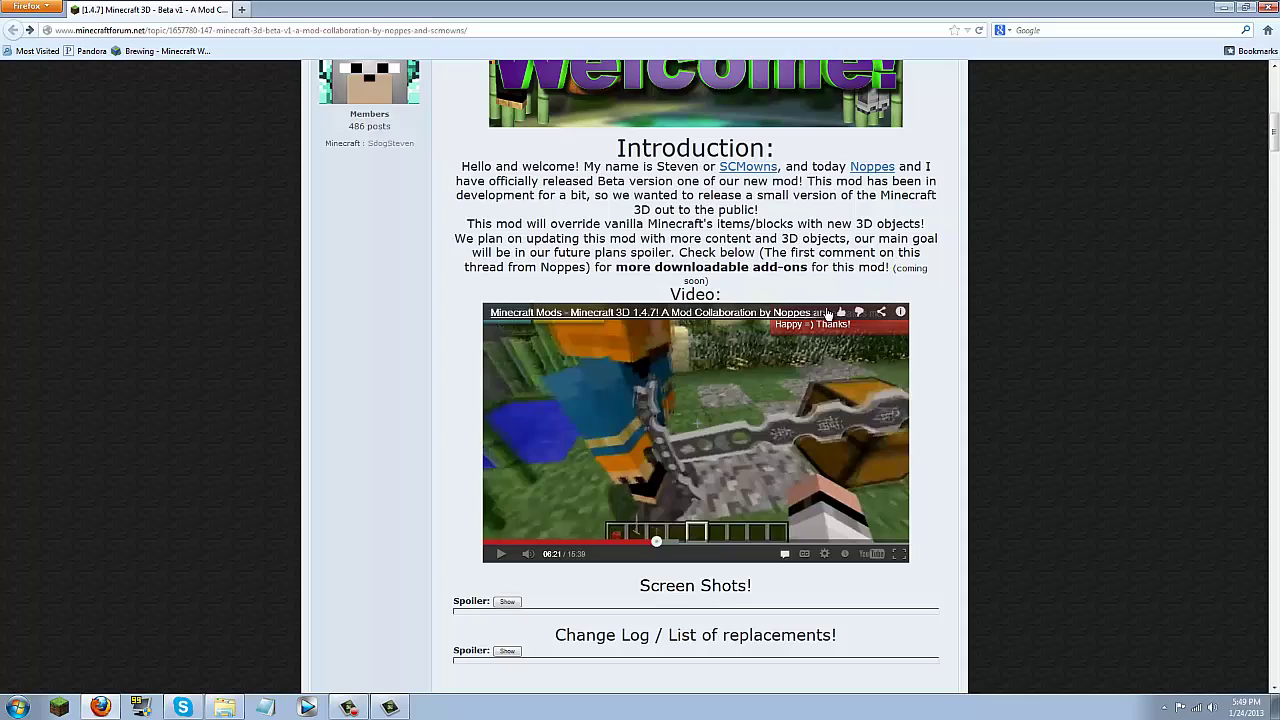
scroll(1005, 270, "down", 4)
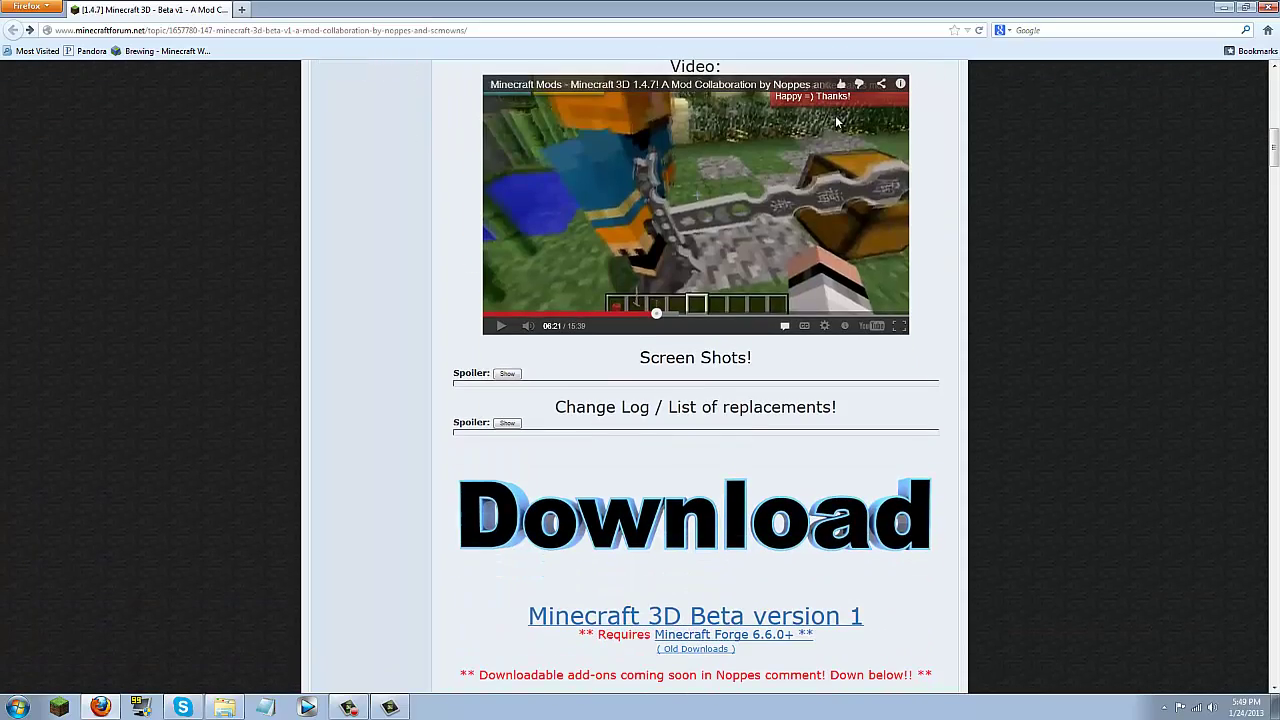
scroll(1000, 255, "up", 11)
scroll(1020, 264, "down", 15)
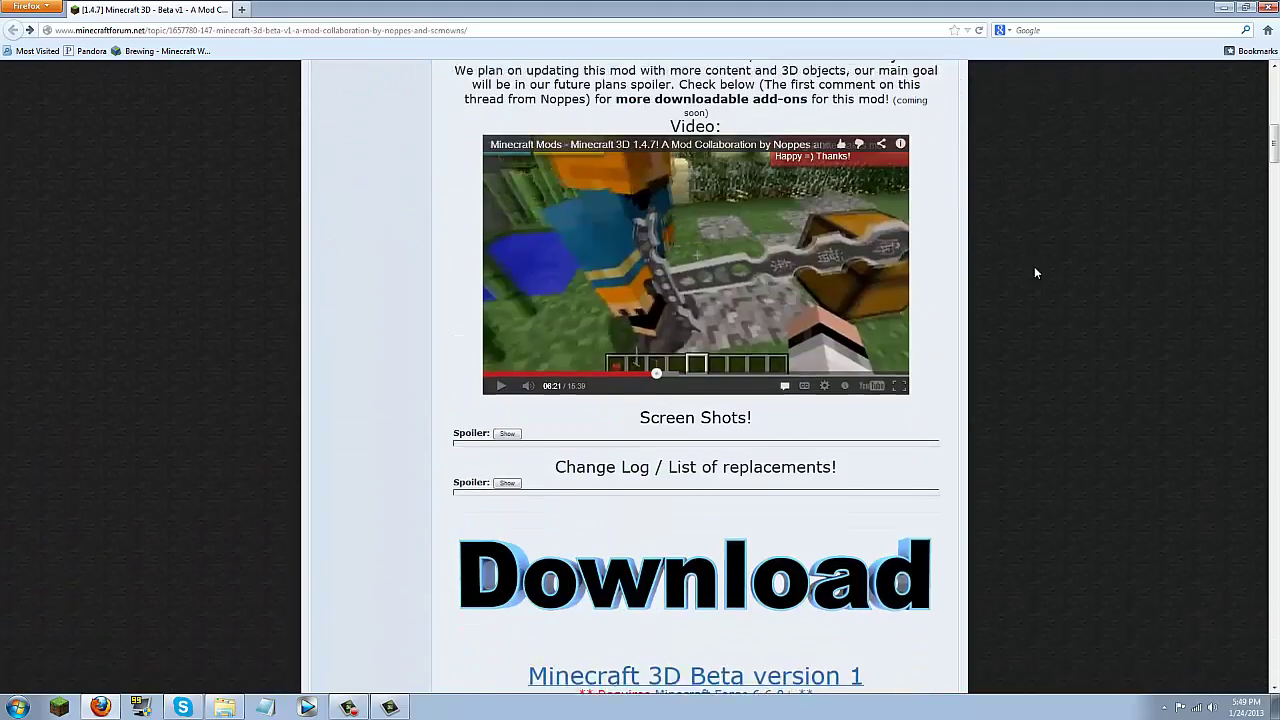
scroll(1032, 276, "down", 2)
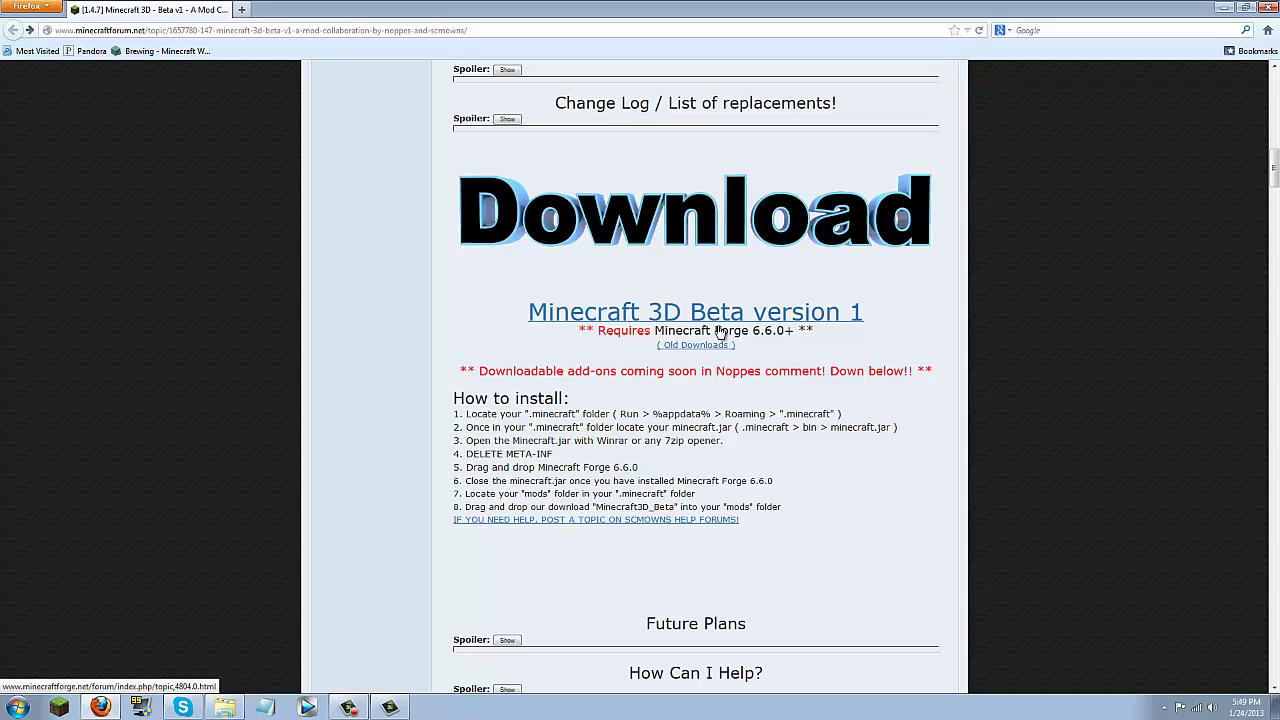
left_click(770, 331)
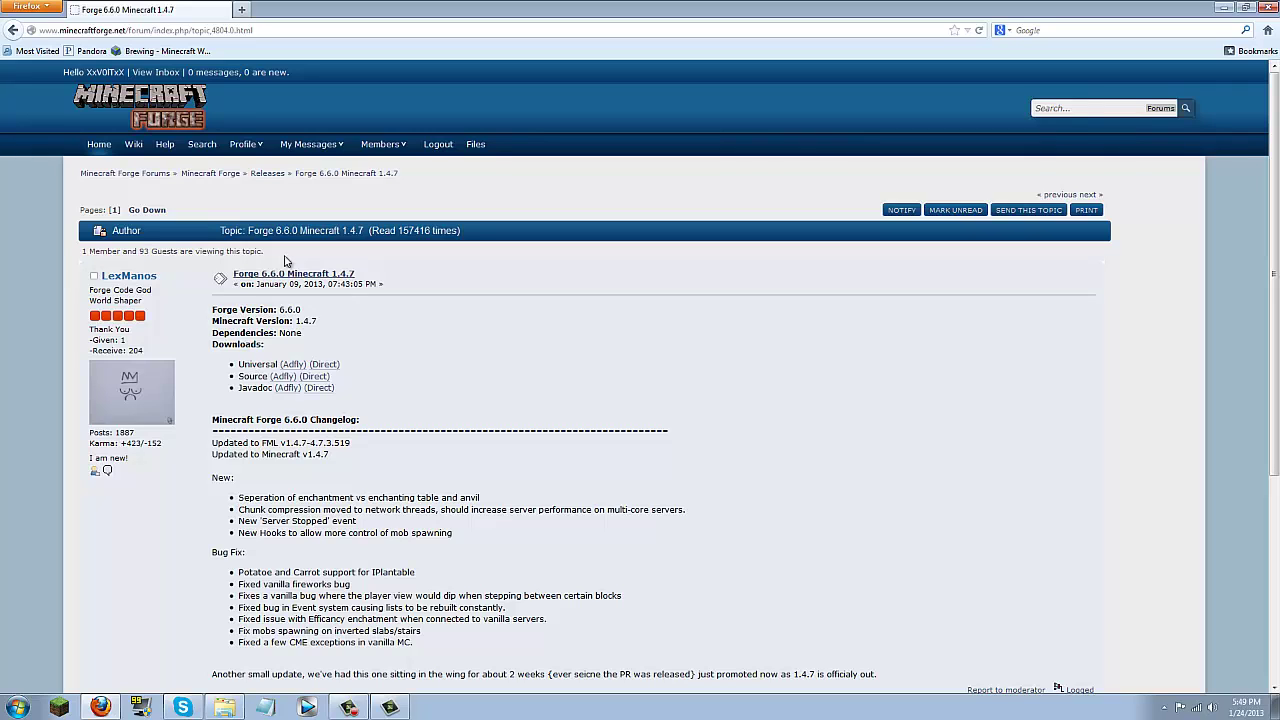
left_click(1268, 9)
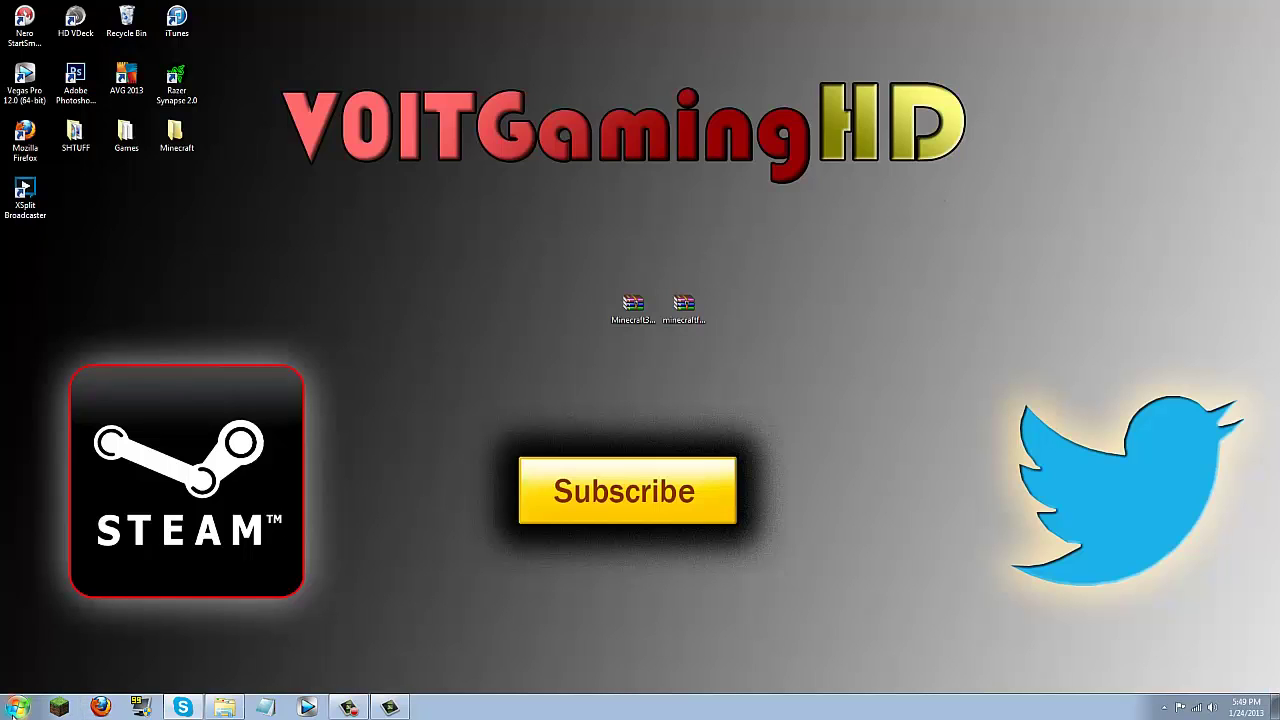
Open the Roaming folder through %appdata%, snap its window to the left half of the screen, and enter the .minecraft folder.
left_click(15, 705)
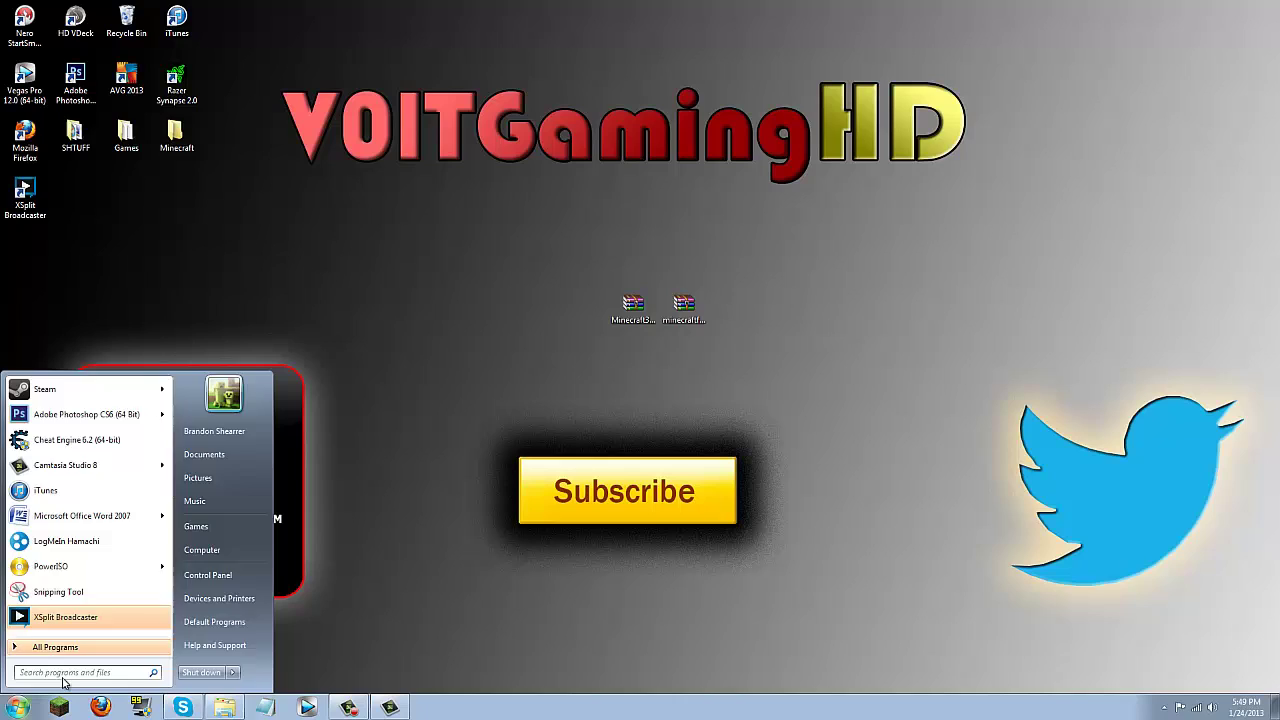
type("%appdata")
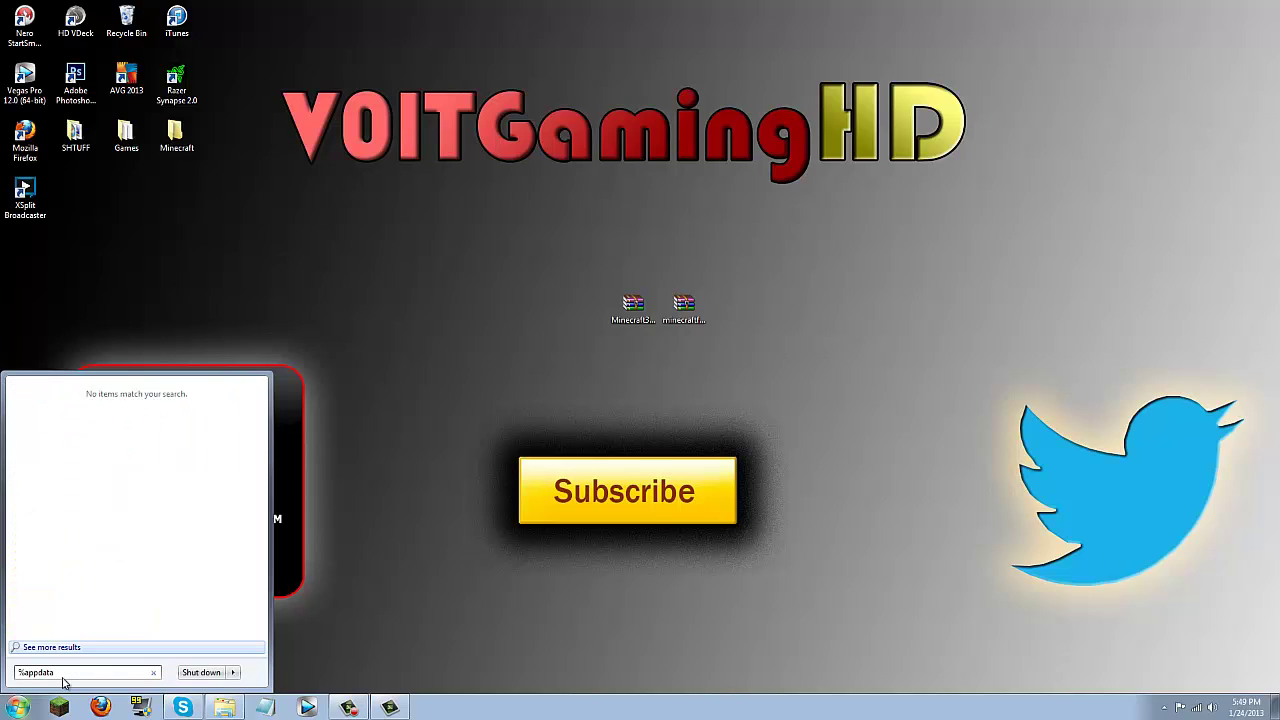
type("%")
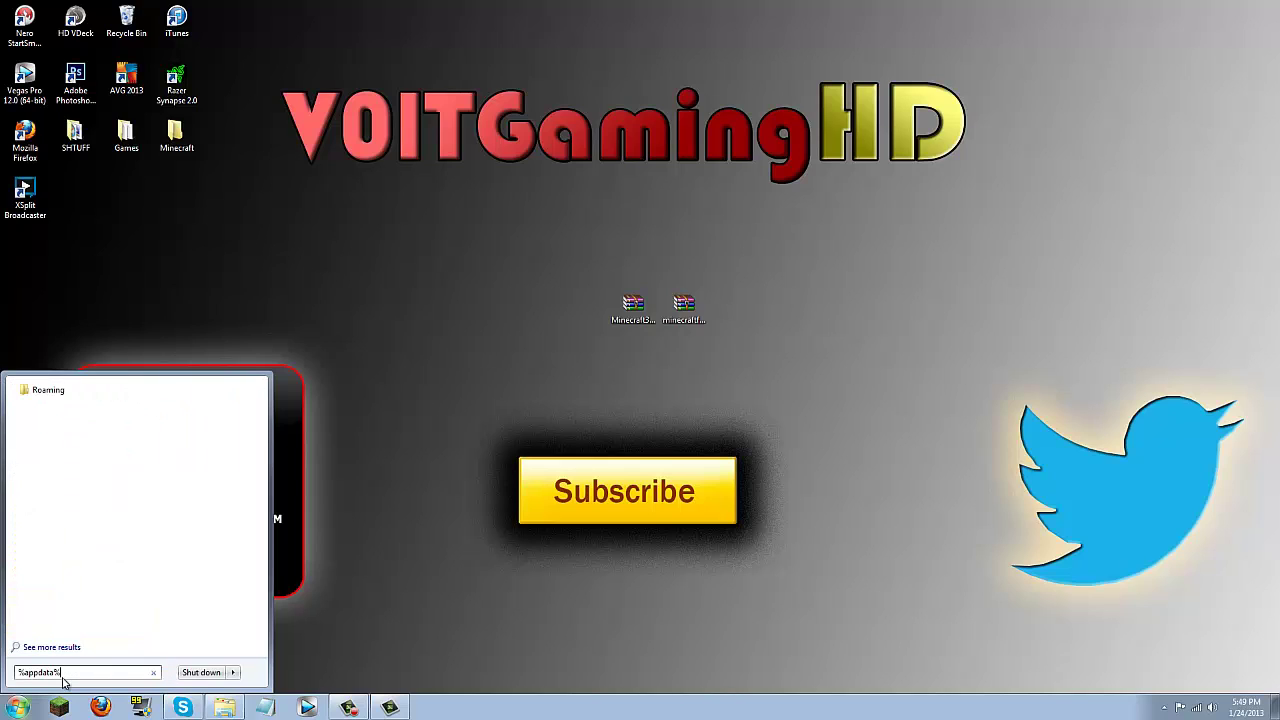
left_click(54, 396)
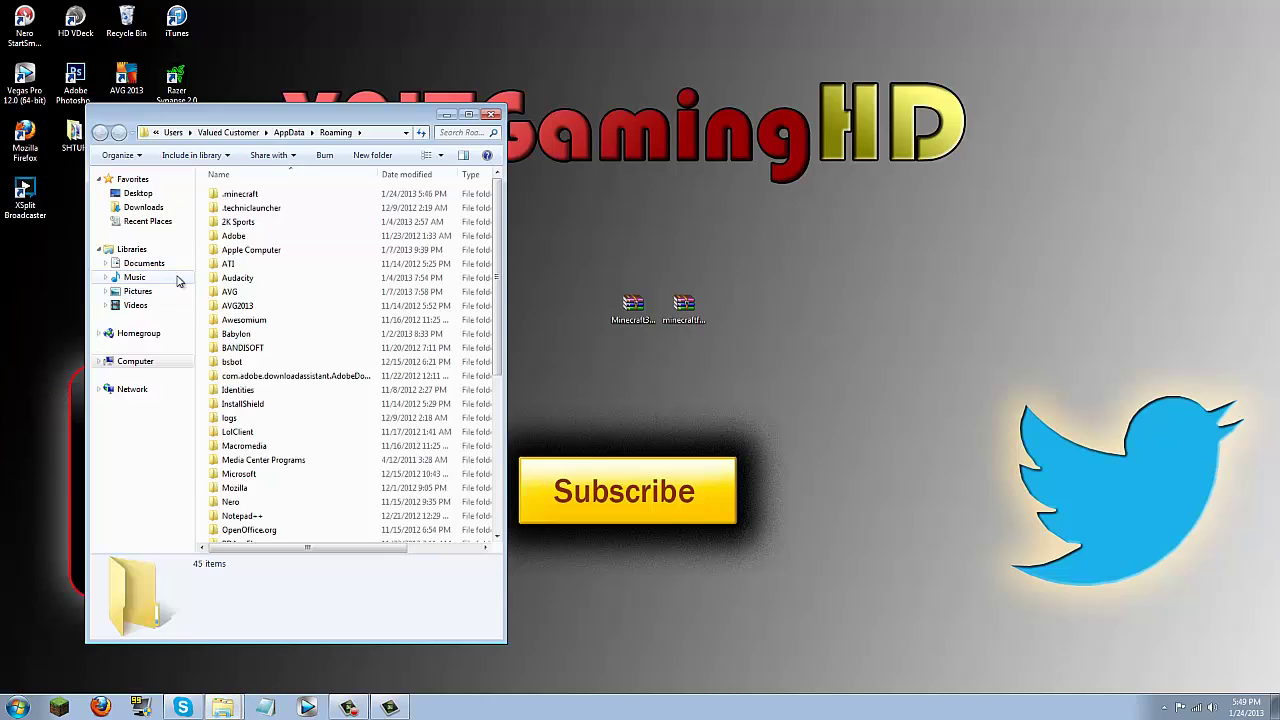
left_click_drag(322, 127, 2, 130)
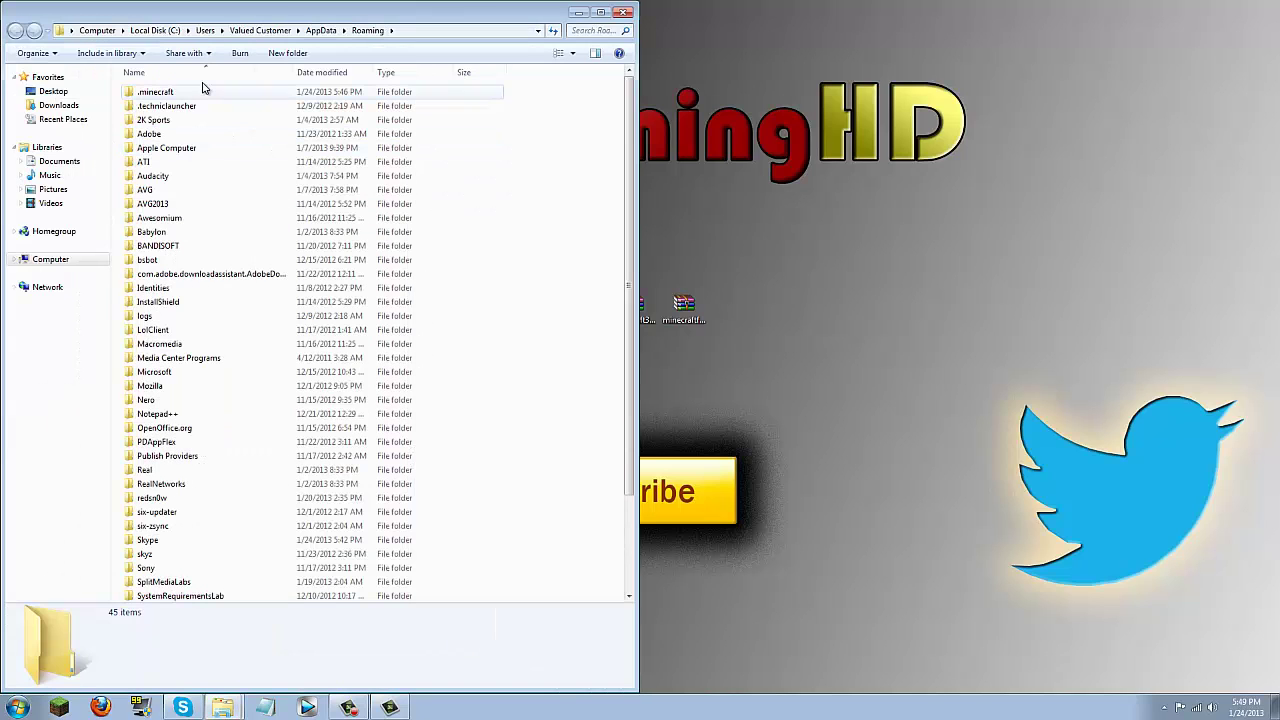
double_click(172, 92)
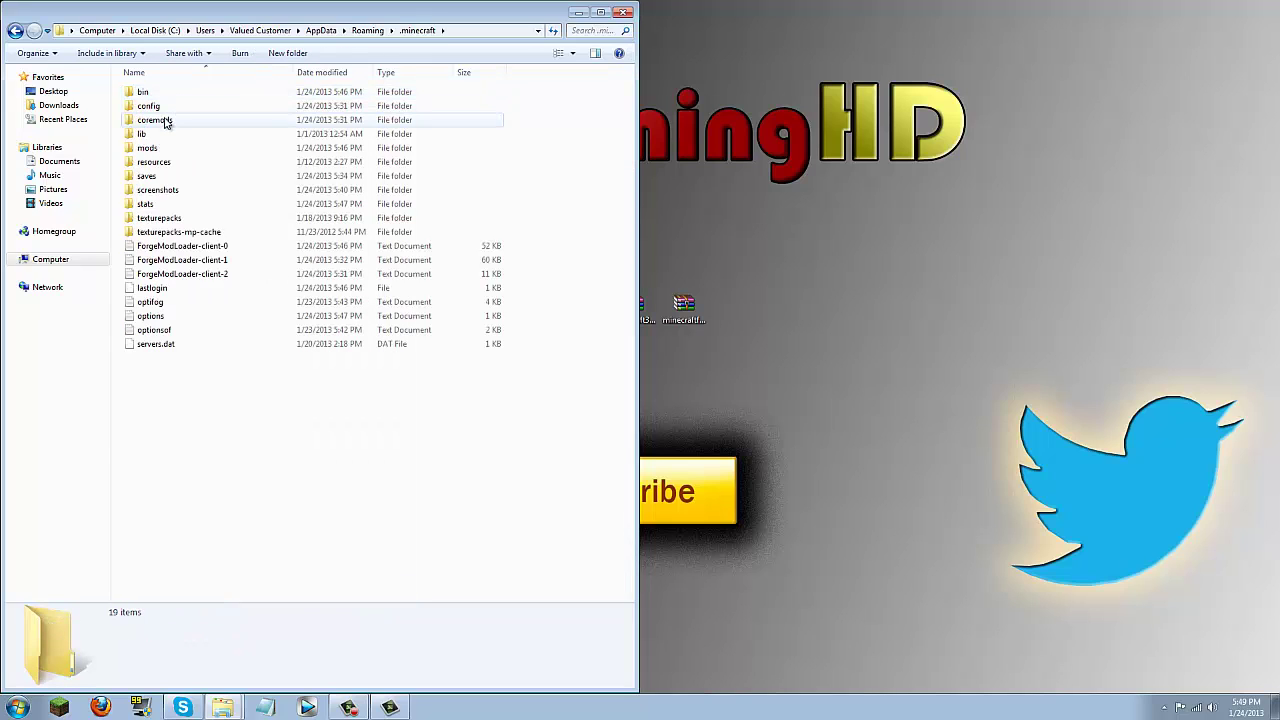
Delete the coremods and mods folders from the .minecraft folder.
left_click(166, 121)
key("Delete")
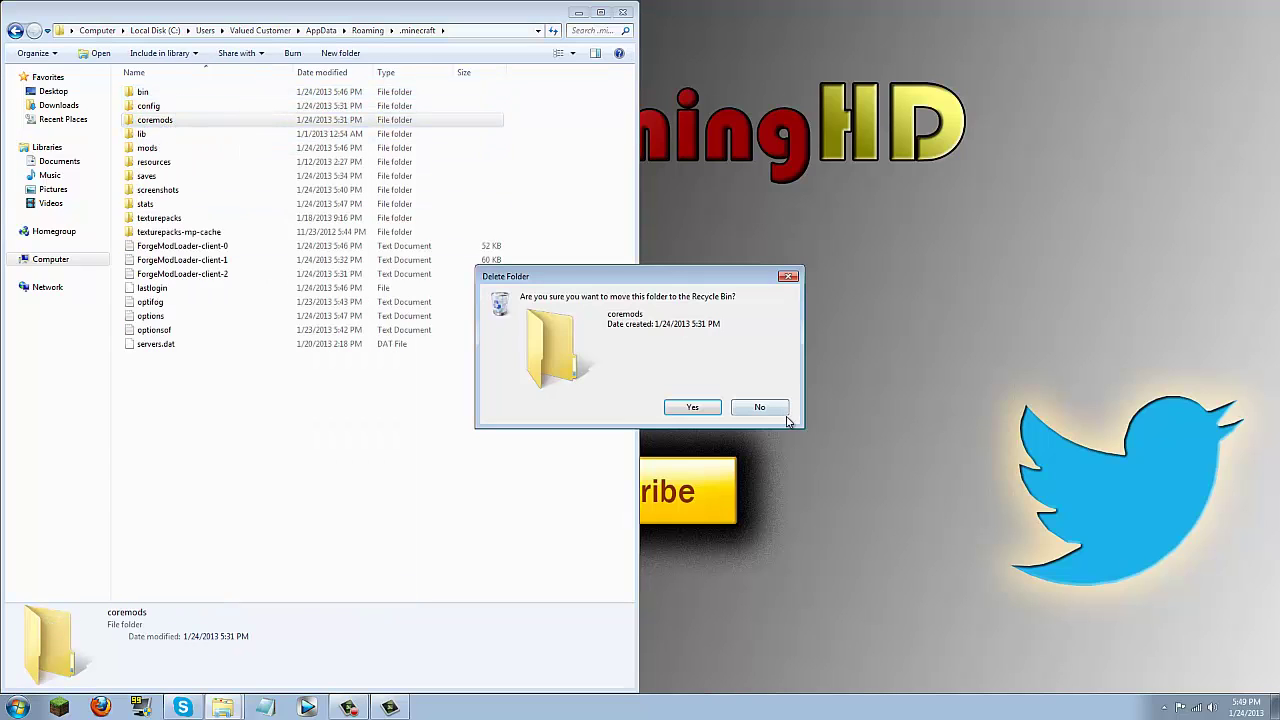
left_click(688, 407)
left_click(166, 133)
key("Delete")
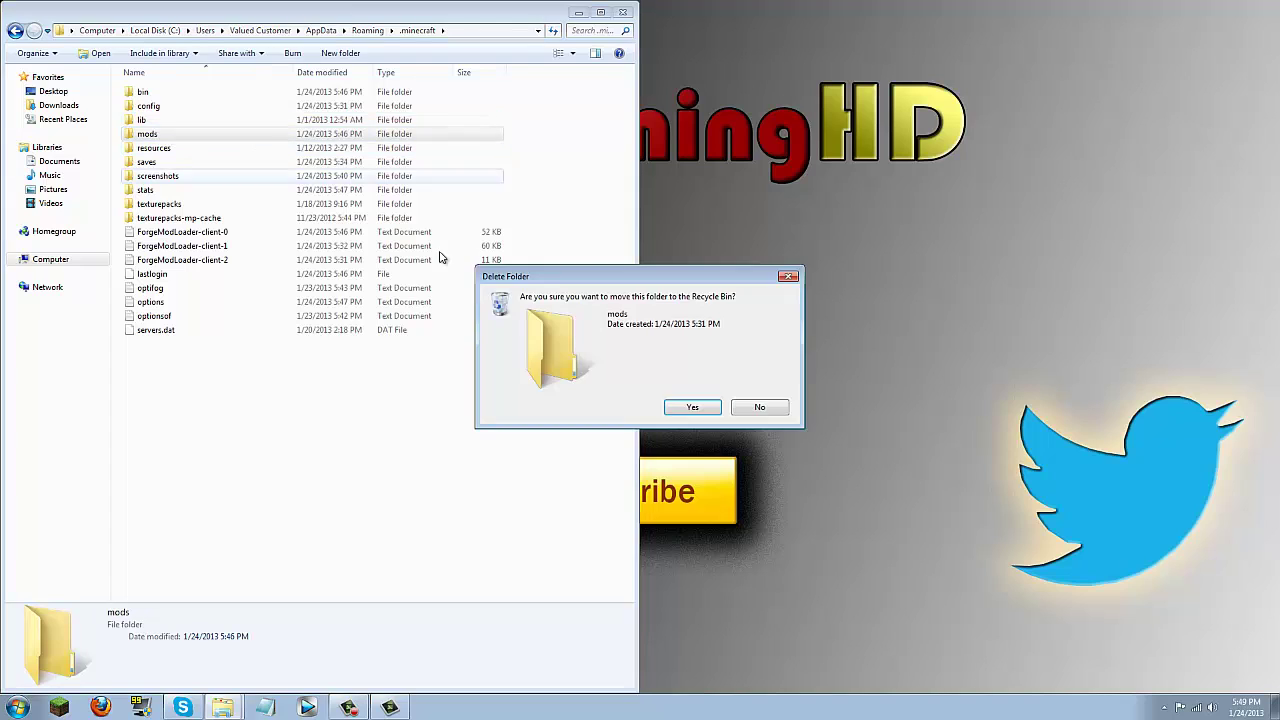
left_click(688, 407)
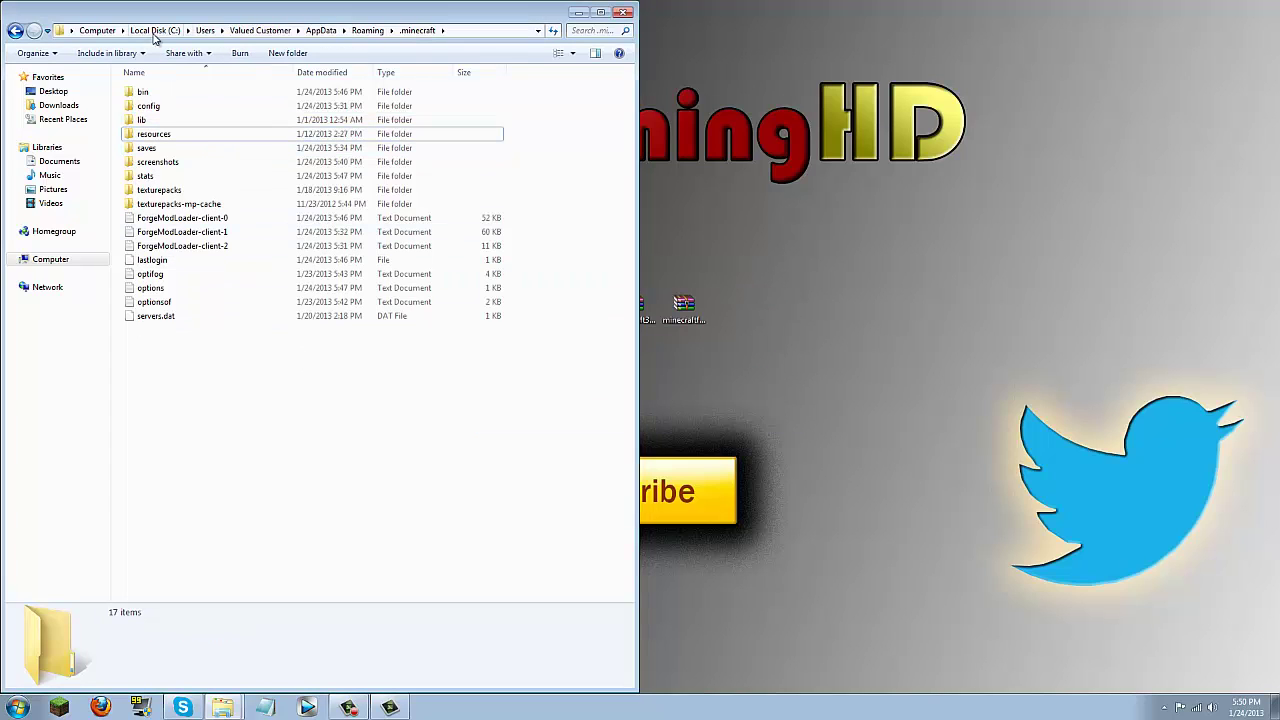
Open the minecraft jar from the bin folder with WinRAR archiver and snap its window to the left half of the screen.
double_click(163, 95)
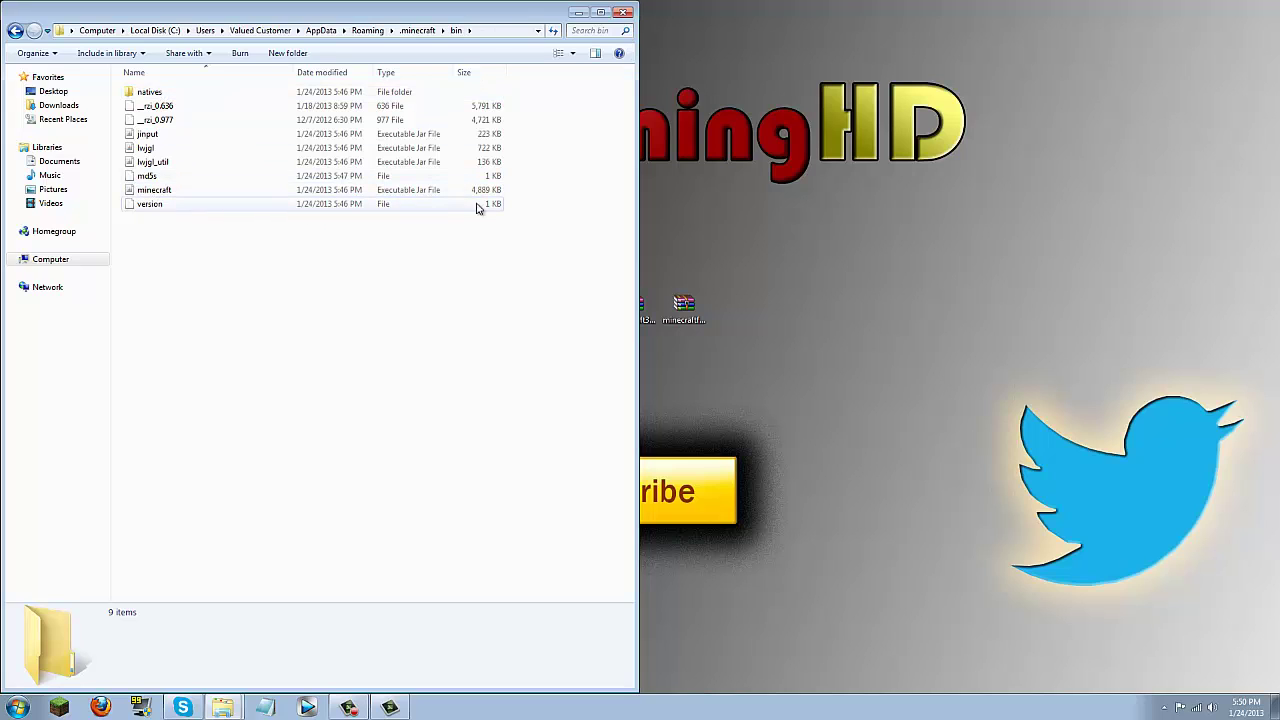
right_click(155, 195)
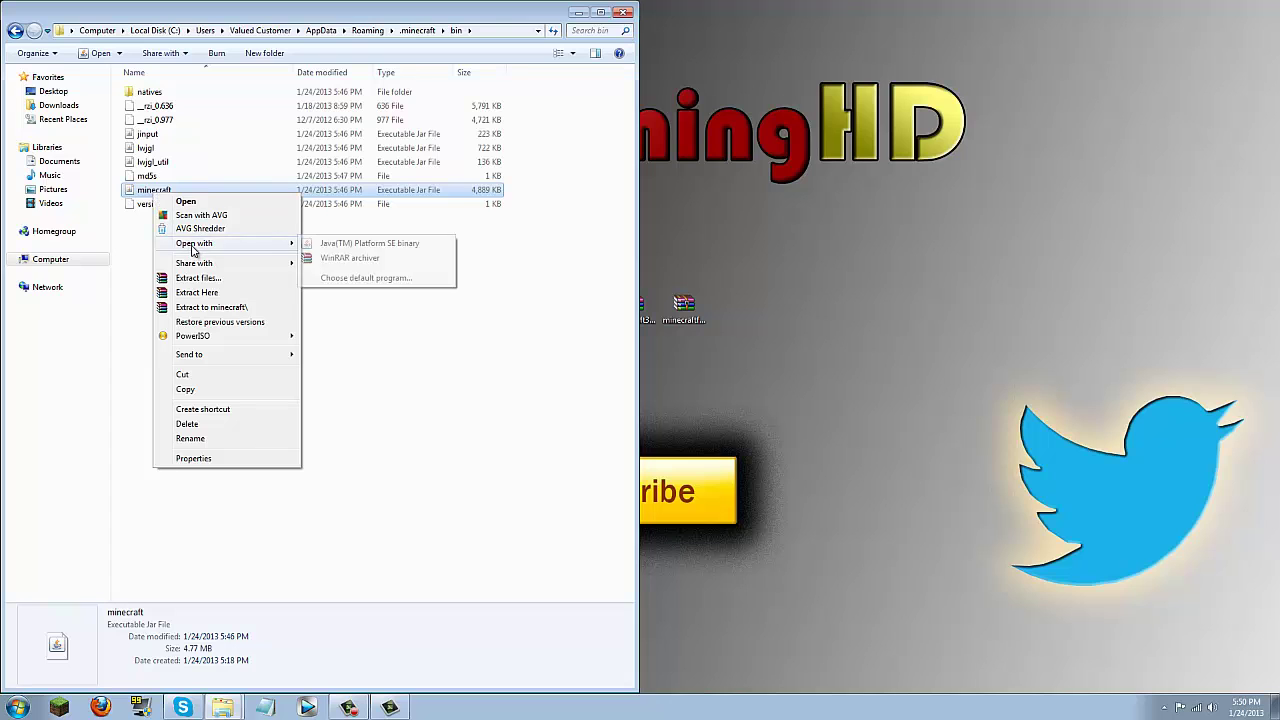
left_click(312, 258)
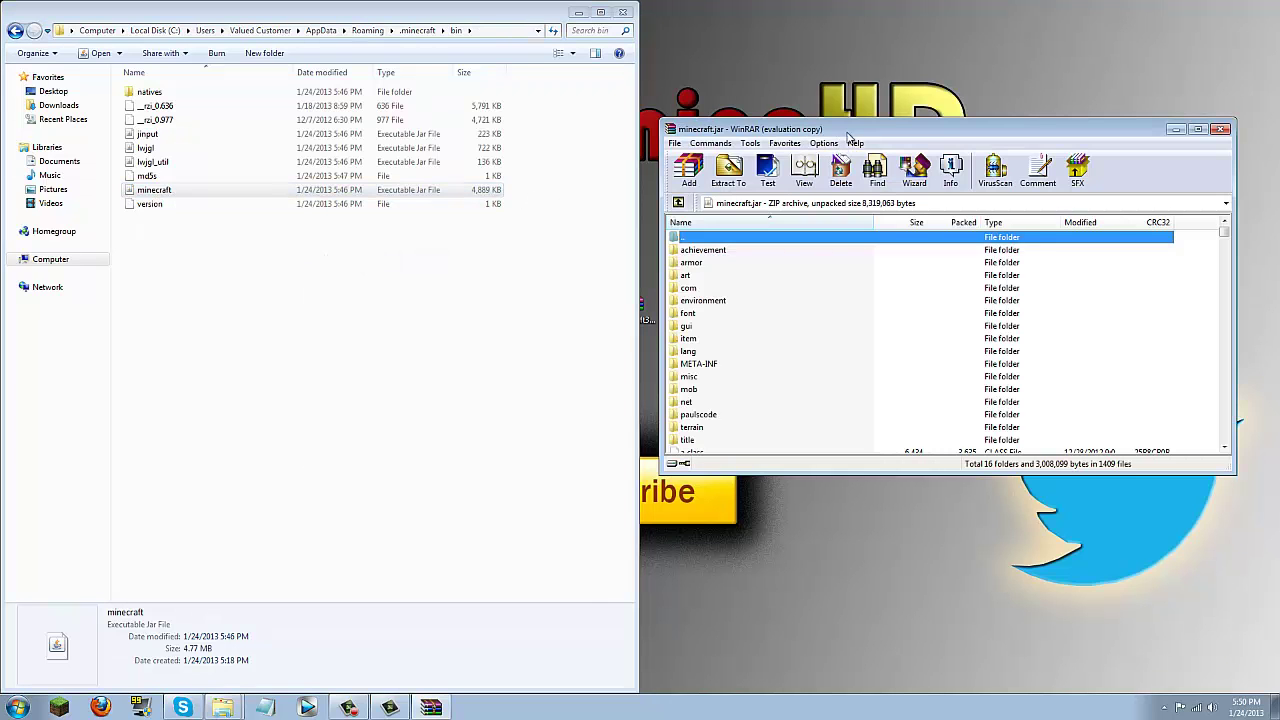
left_click_drag(850, 133, 0, 154)
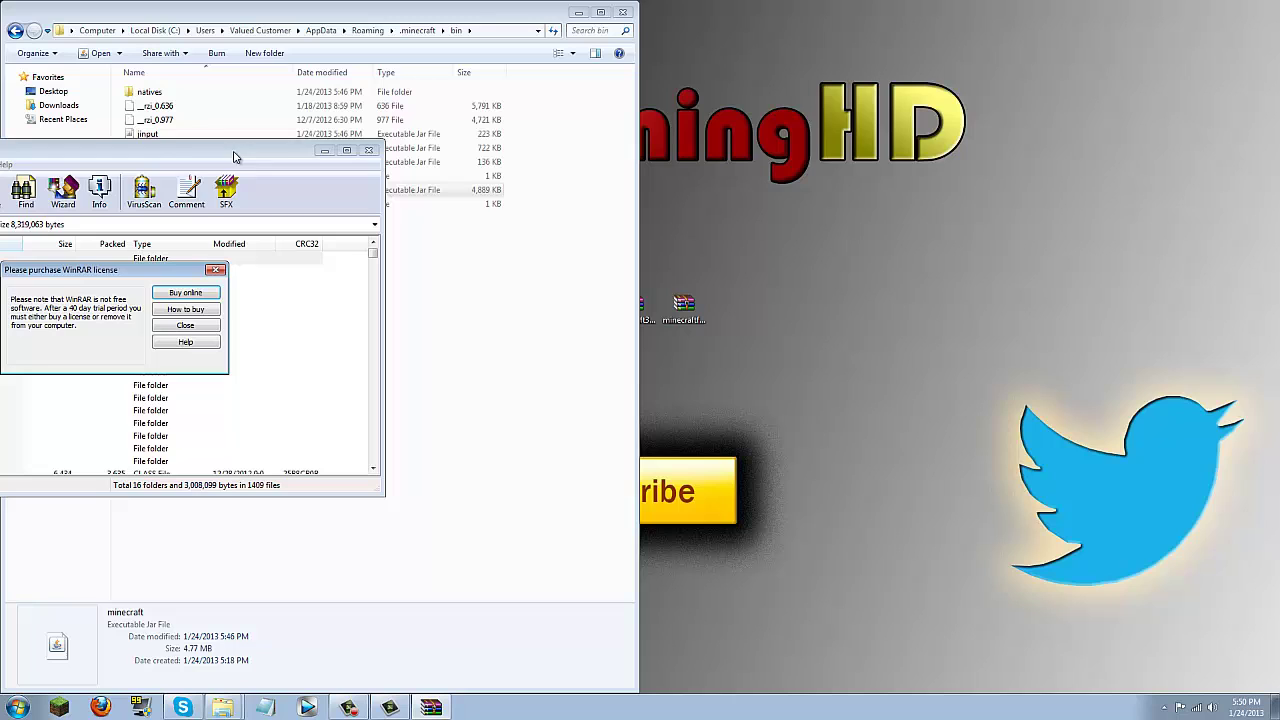
left_click(185, 325)
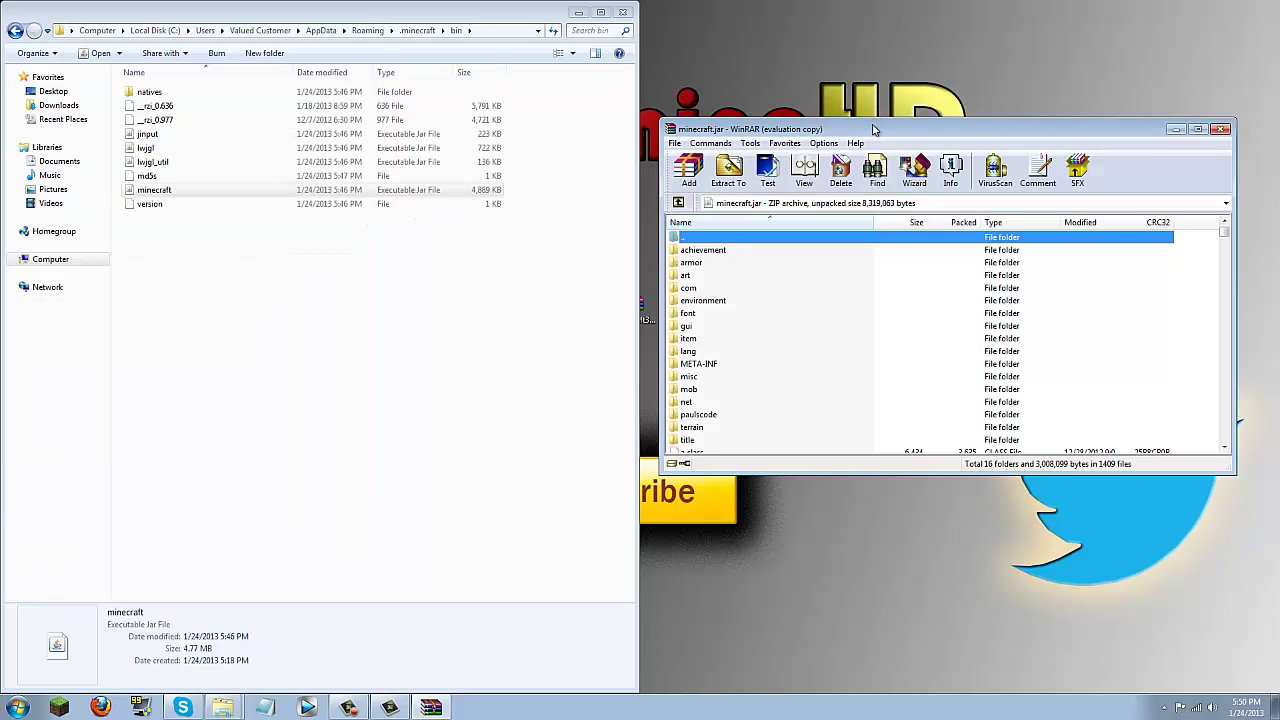
left_click_drag(885, 128, 1, 189)
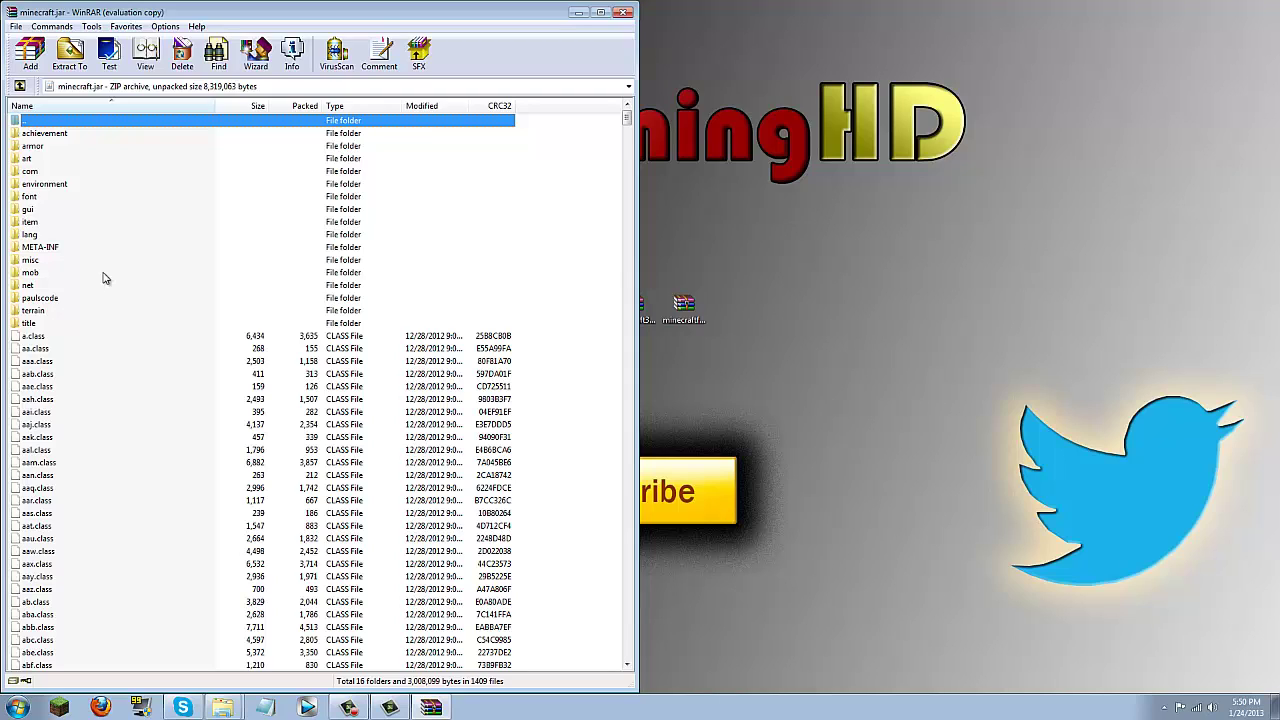
Open the minecraftforge-universal-1.4.7-6.6.0.497 archive from the desktop and snap its window beside the minecraft.jar window.
left_click_drag(645, 305, 884, 226)
left_click(686, 305)
double_click(686, 305)
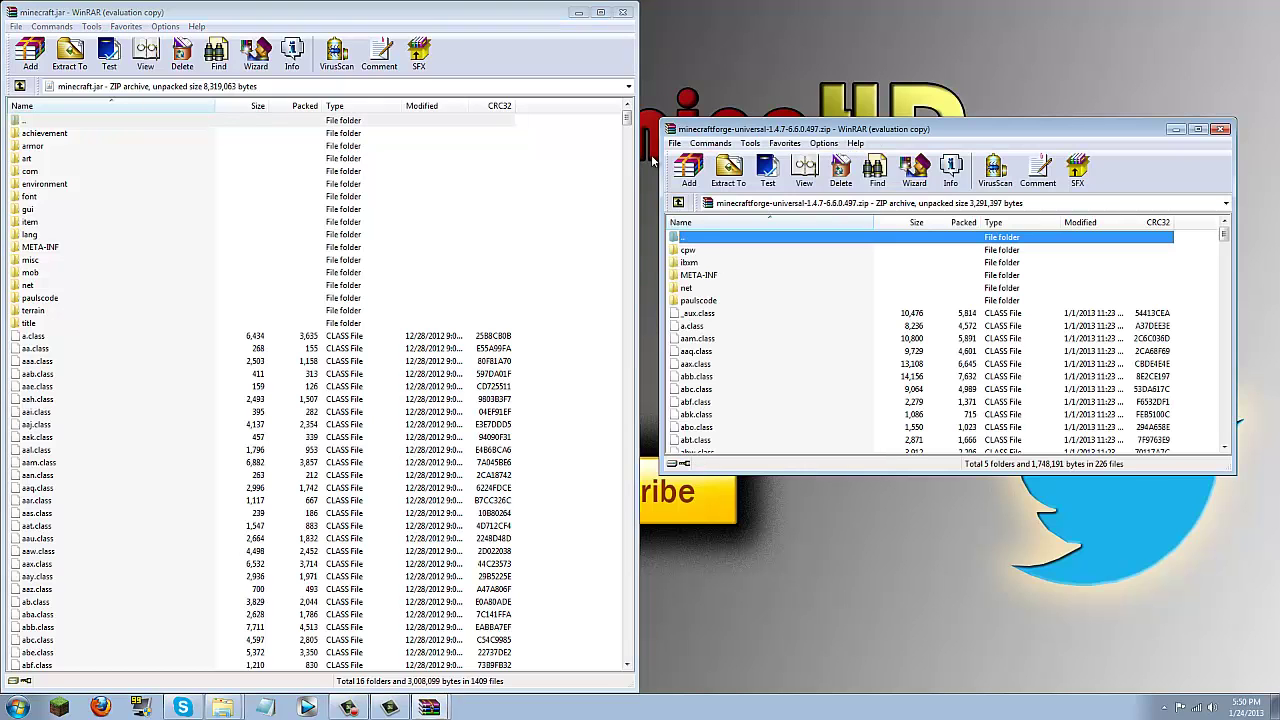
left_click_drag(1014, 119, 1279, 252)
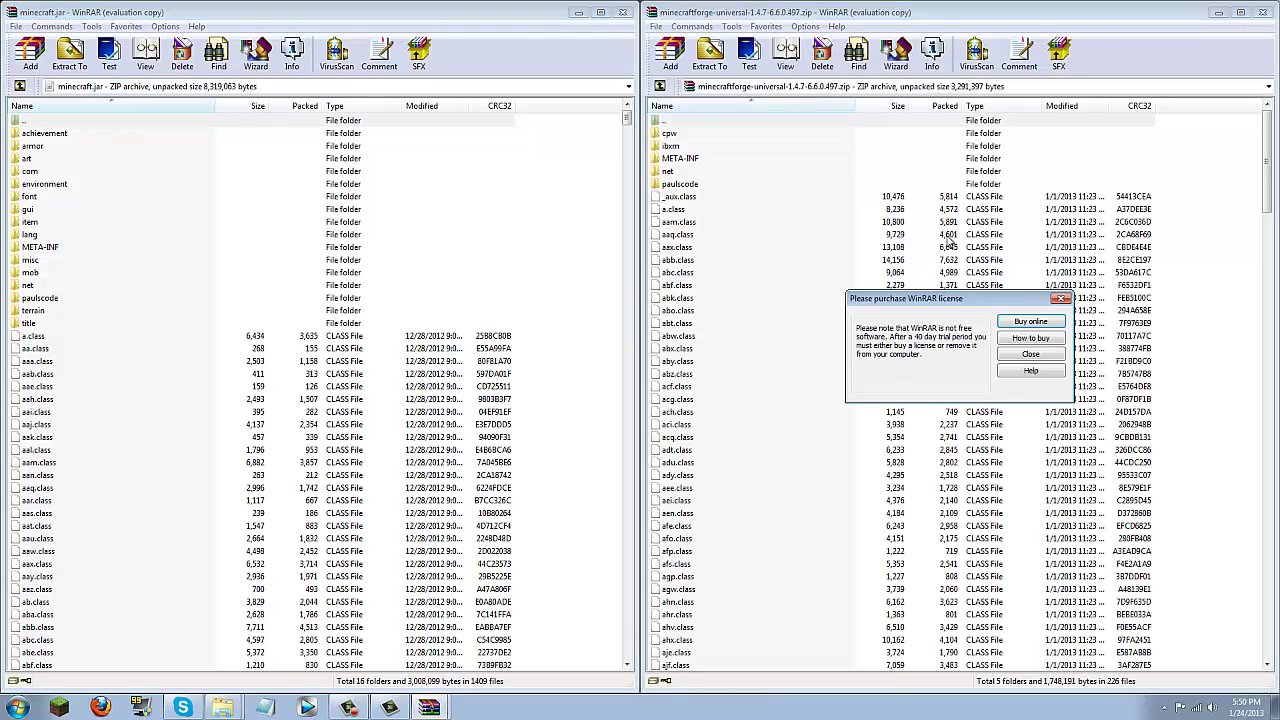
left_click(1042, 356)
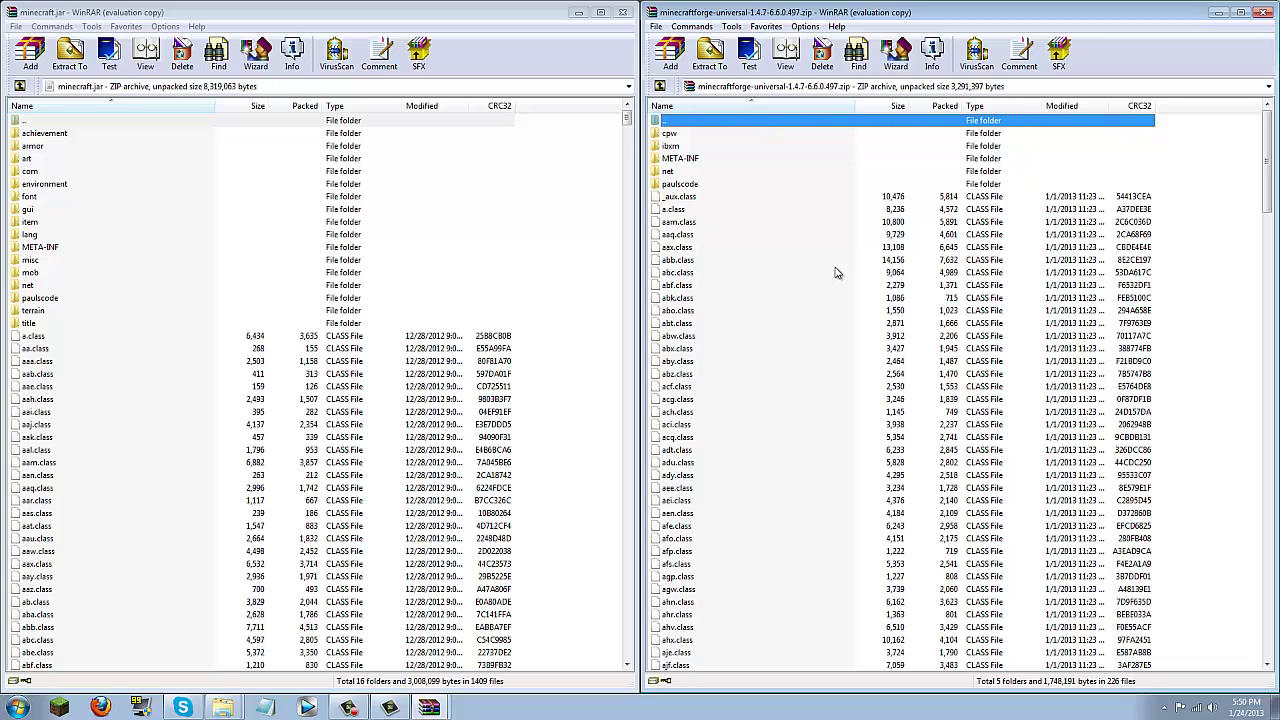
Add all files and folders from the Forge archive to minecraft.jar with the default archive parameters.
left_click(837, 272)
key("ctrl+a")
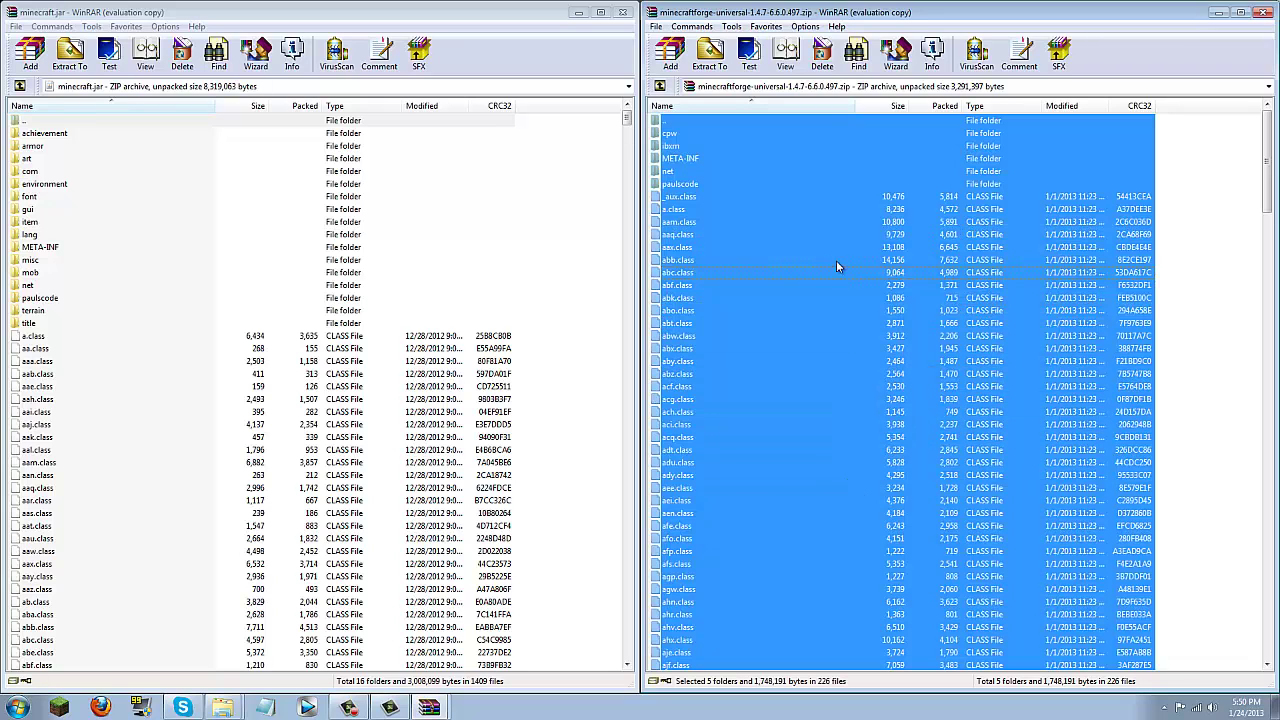
left_click_drag(969, 355, 166, 405)
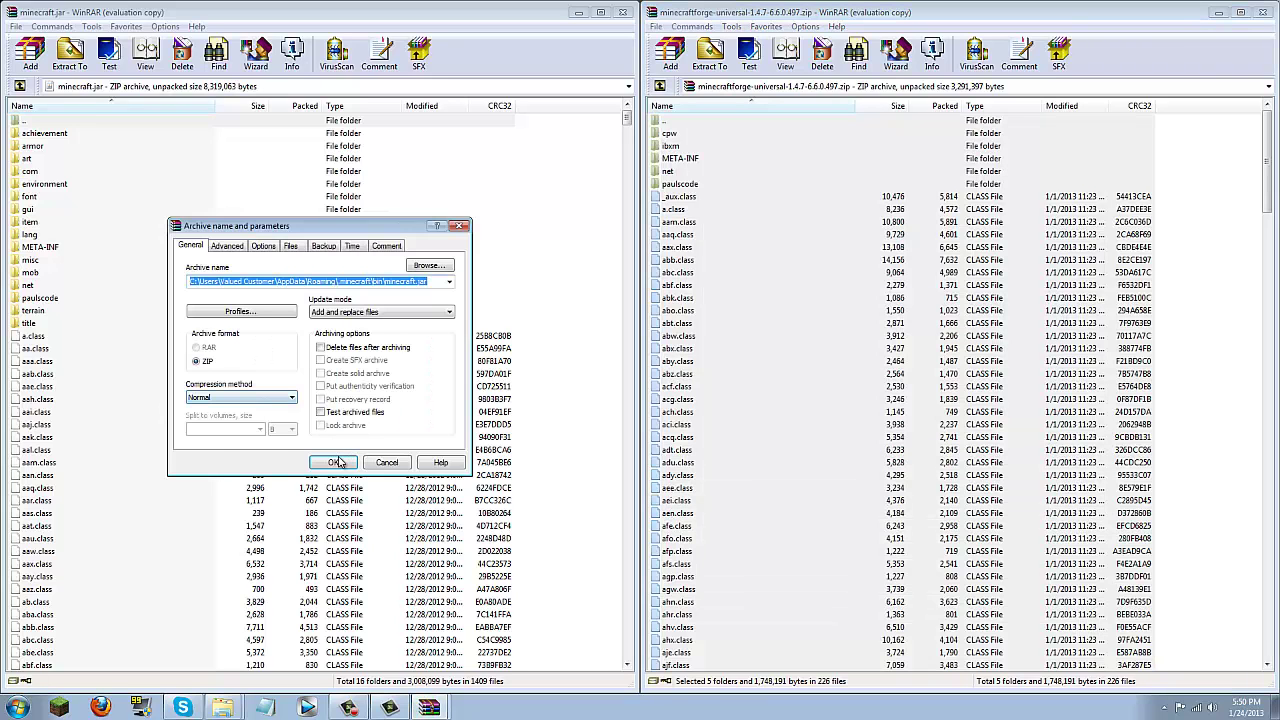
left_click(335, 462)
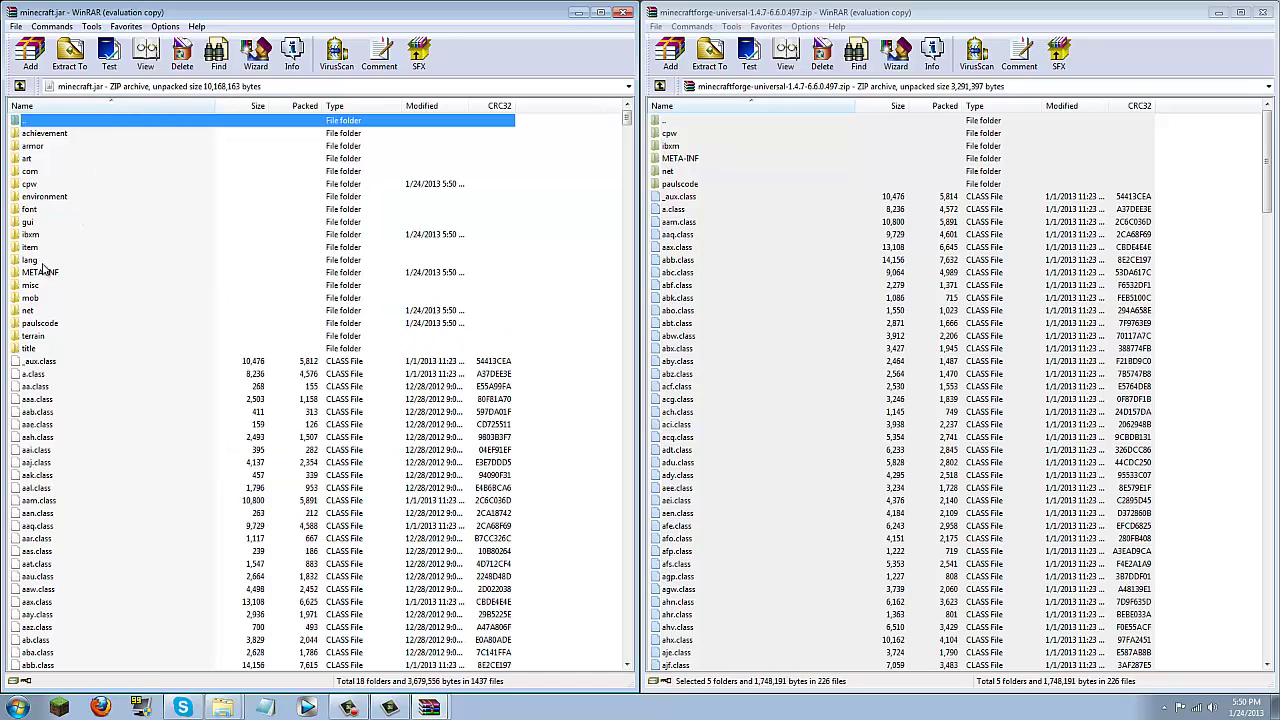
Delete the META-INF folder from minecraft.jar.
left_click(45, 273)
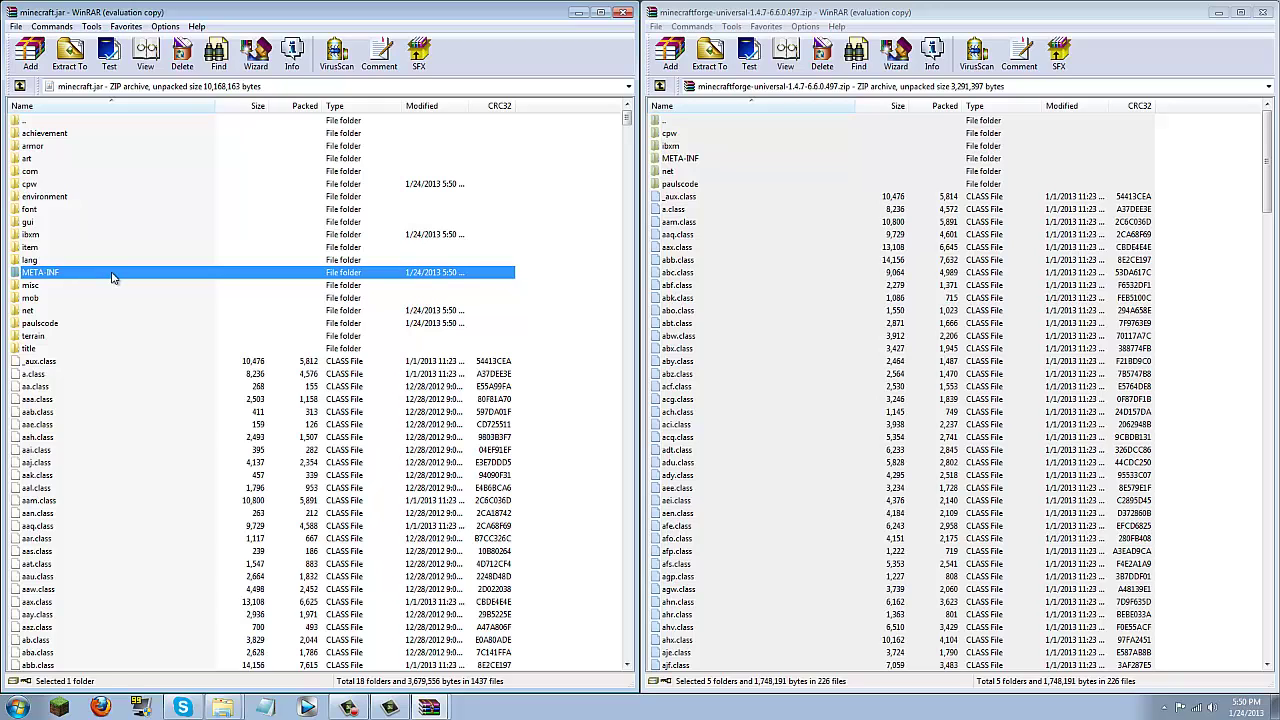
key("Delete")
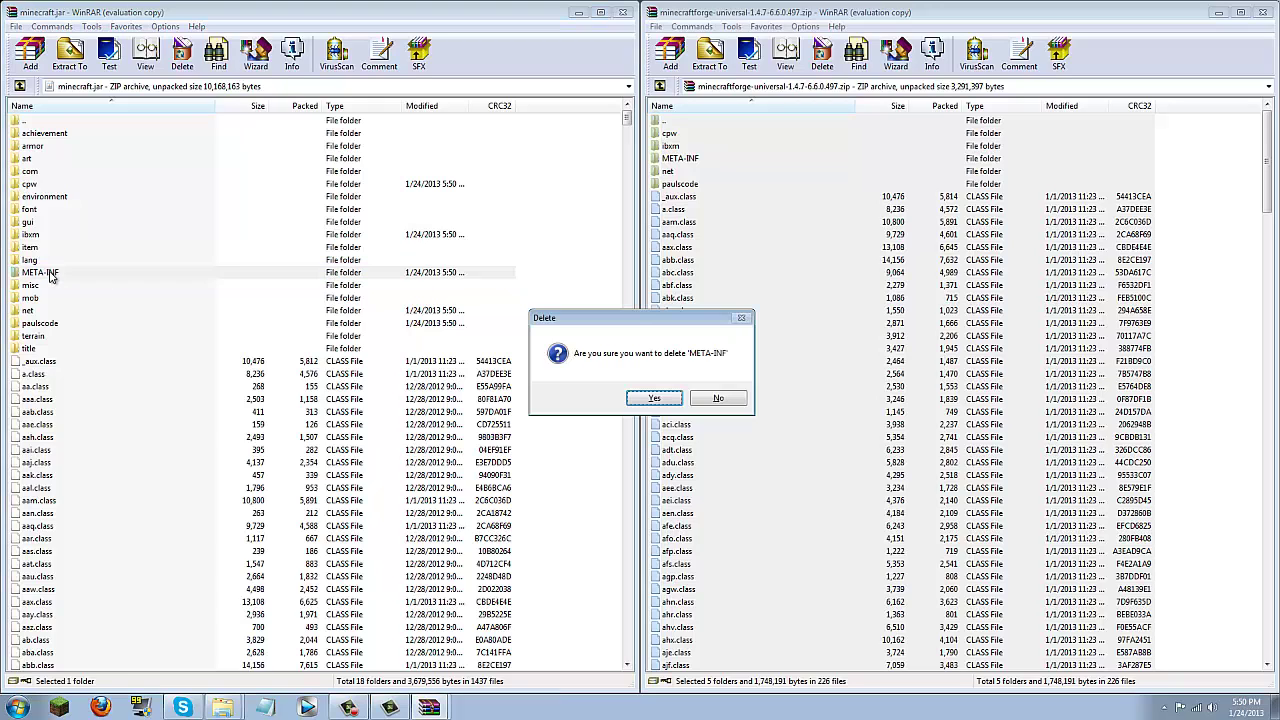
left_click(653, 398)
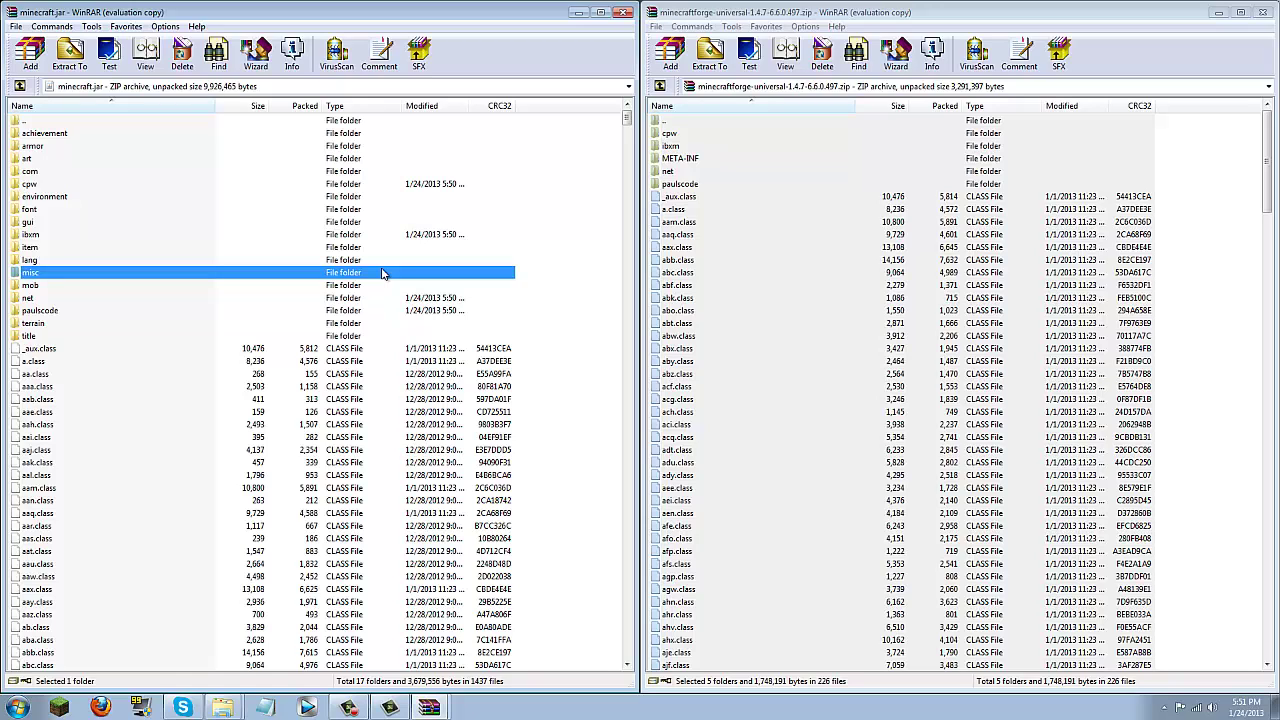
Close the minecraft.jar and Forge archive windows and minimize the bin folder window.
left_click(625, 12)
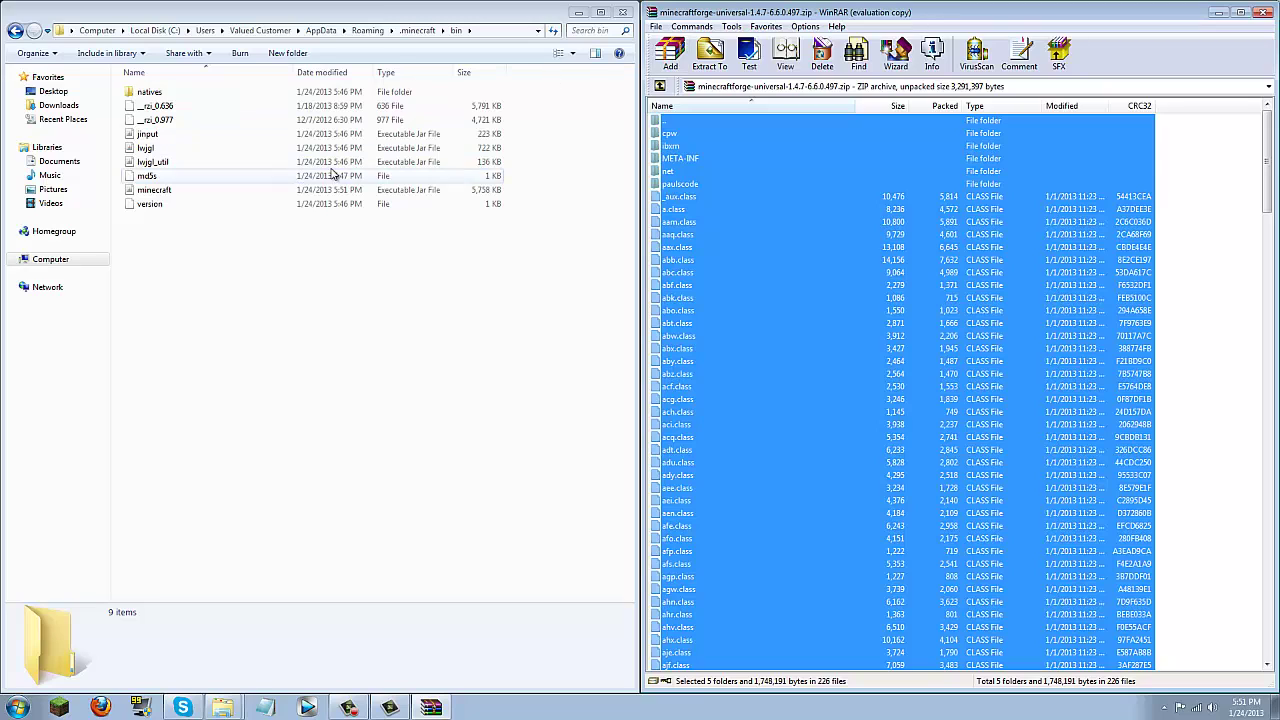
left_click(310, 191)
left_click(473, 265)
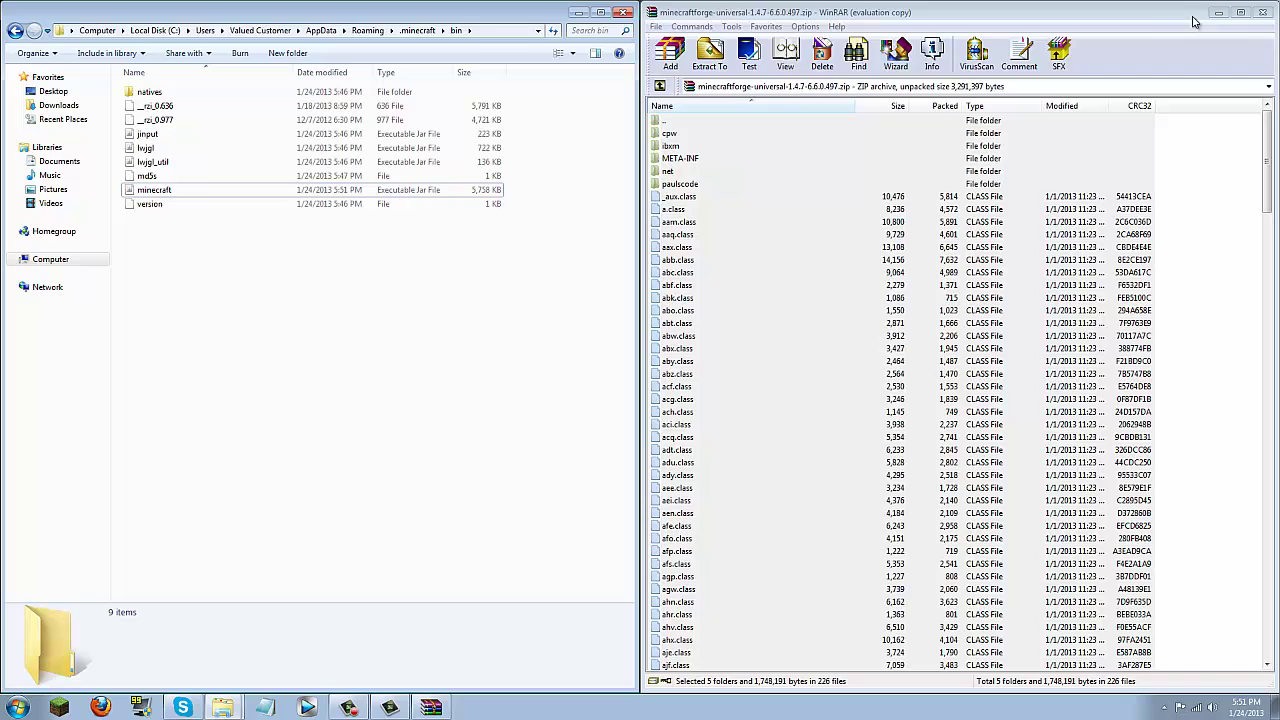
left_click(1262, 12)
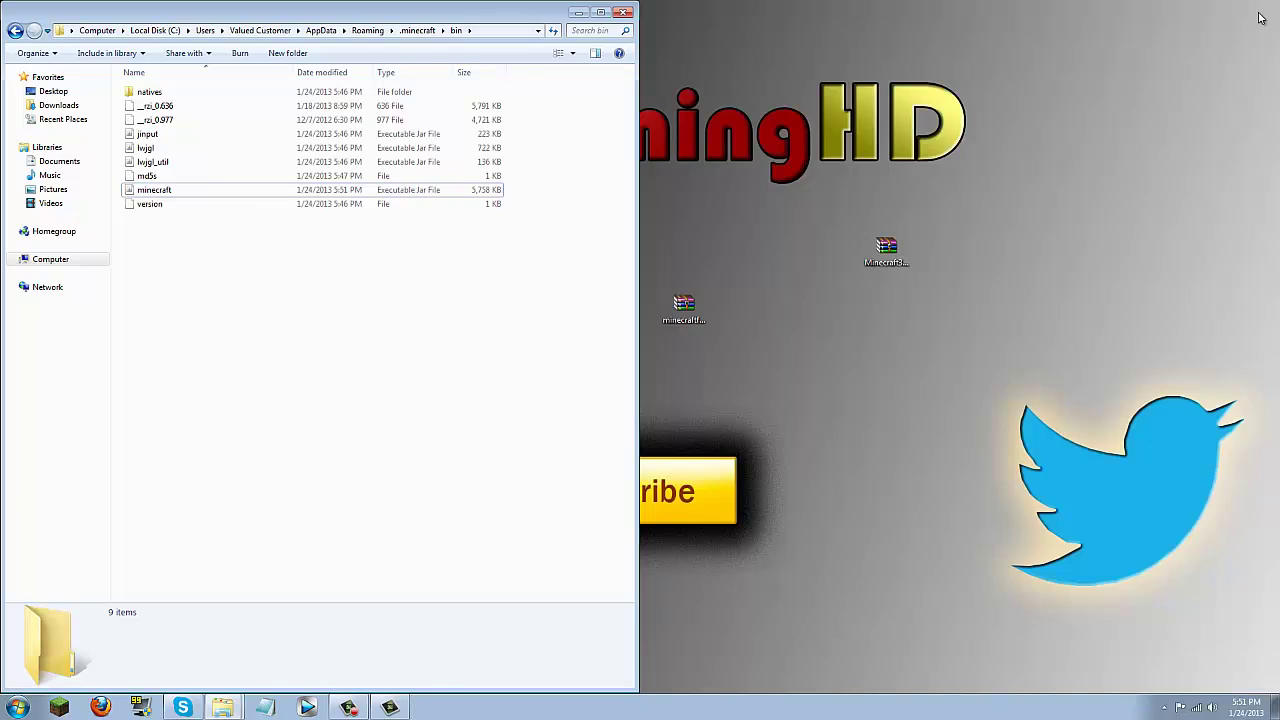
left_click(579, 14)
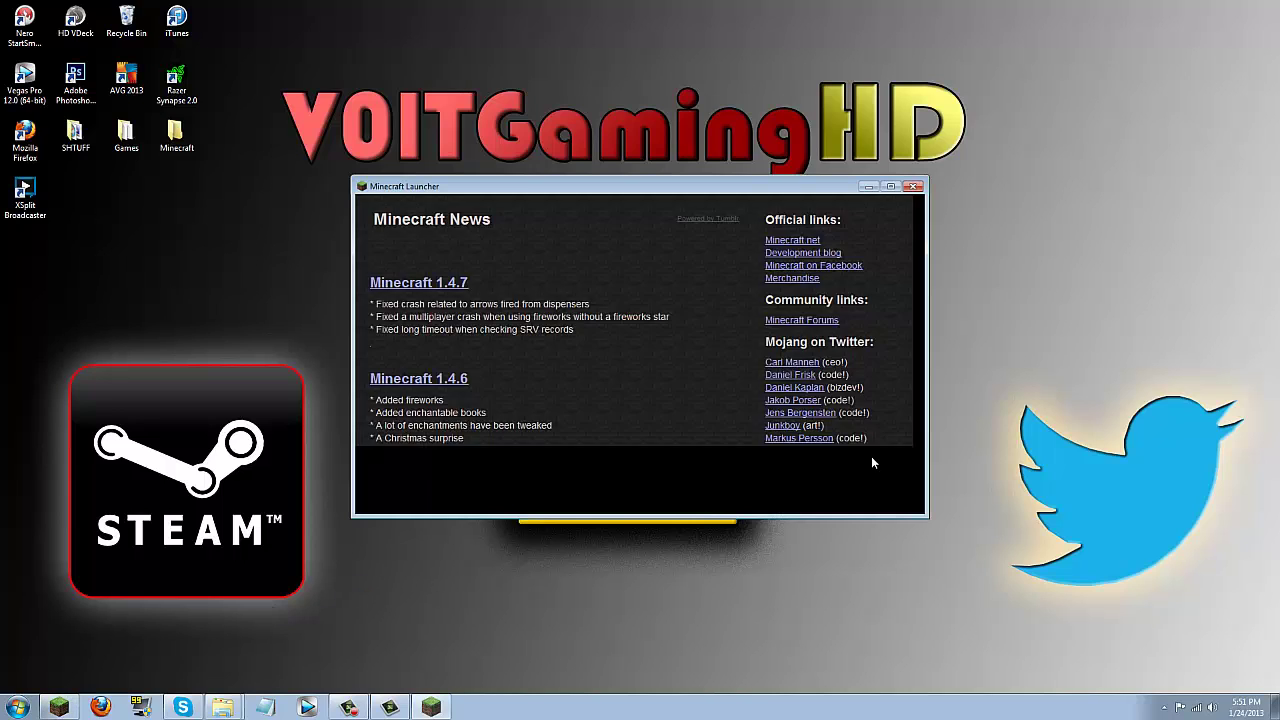
Log in through the Minecraft Launcher to start the game, check the installed mods list, and quit the game.
left_click(897, 485)
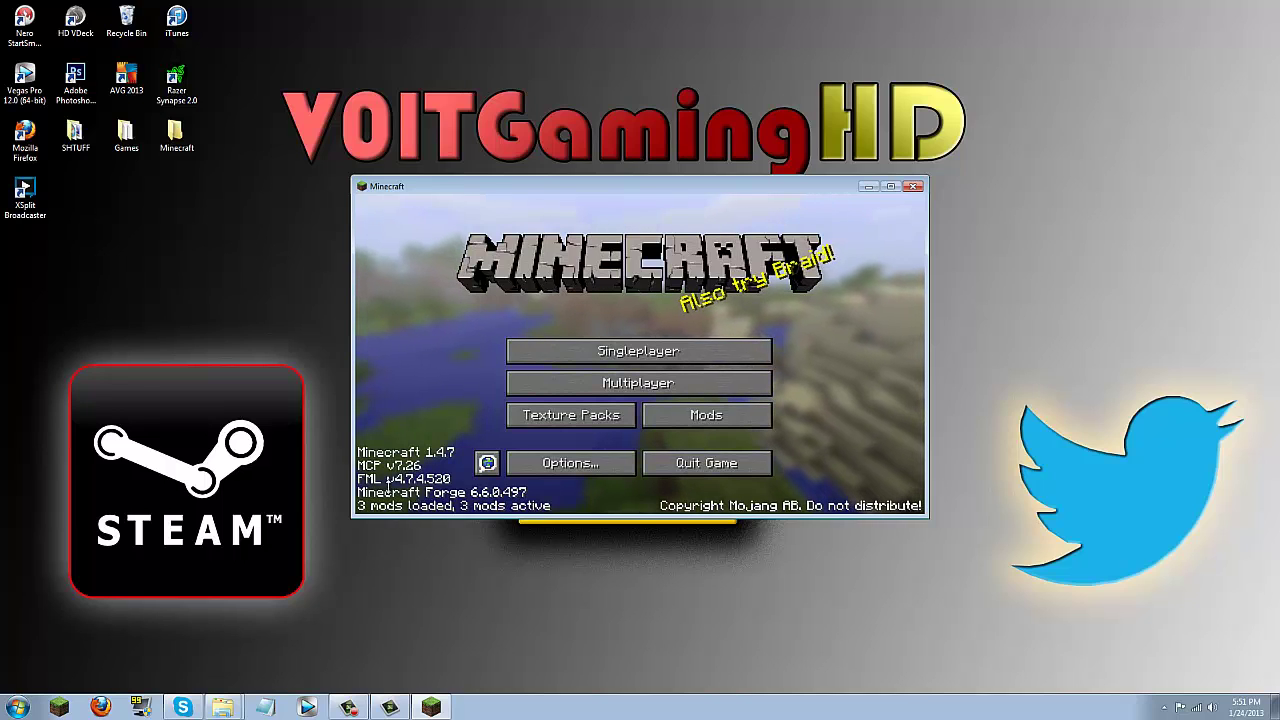
left_click(708, 415)
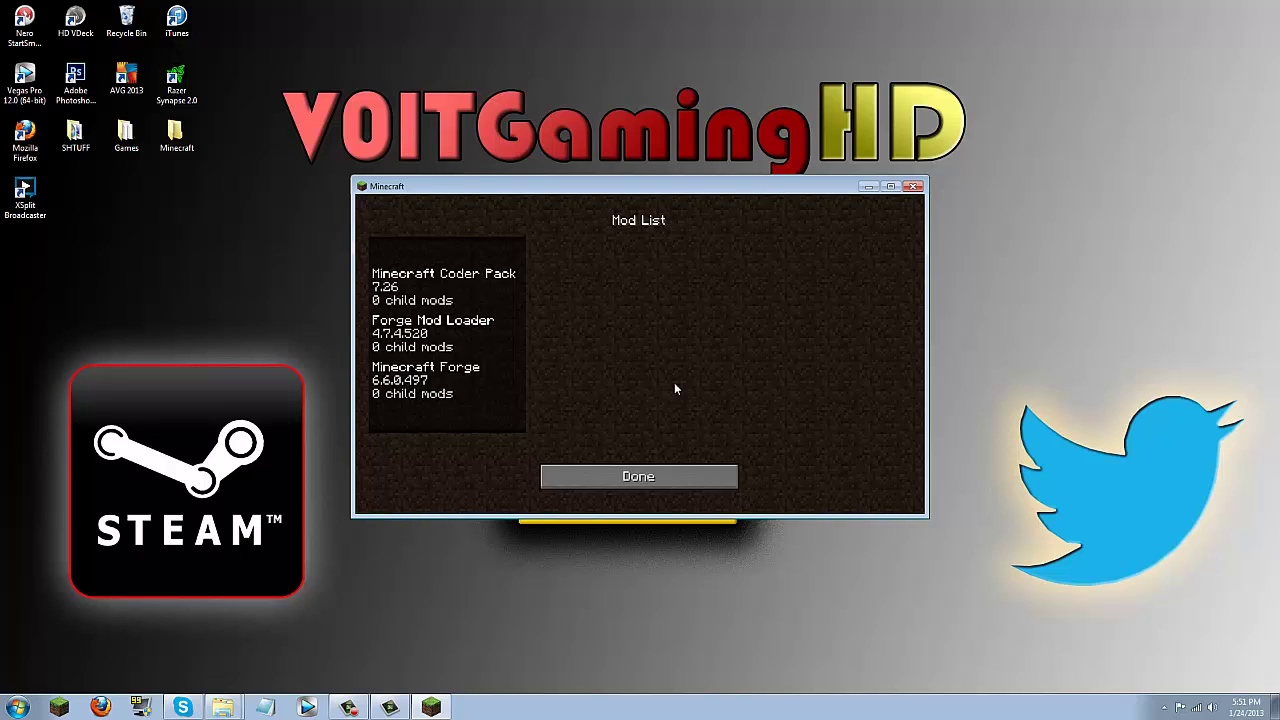
left_click(637, 478)
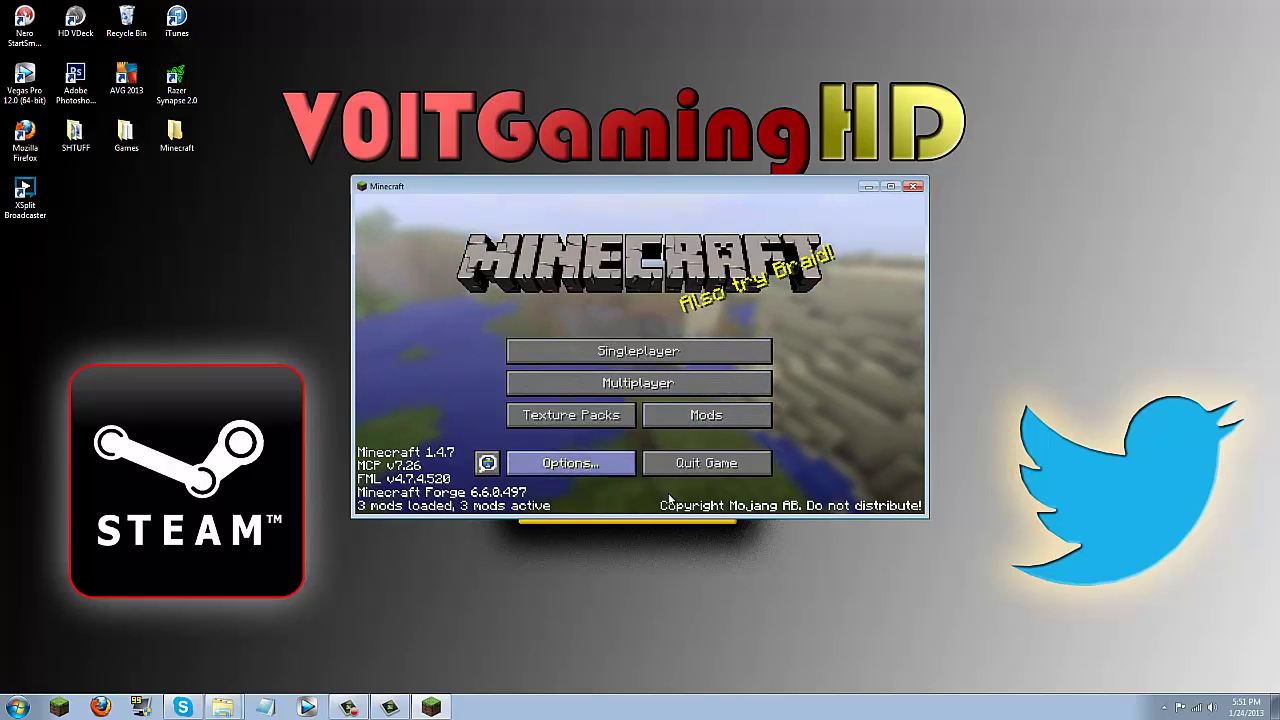
left_click(700, 463)
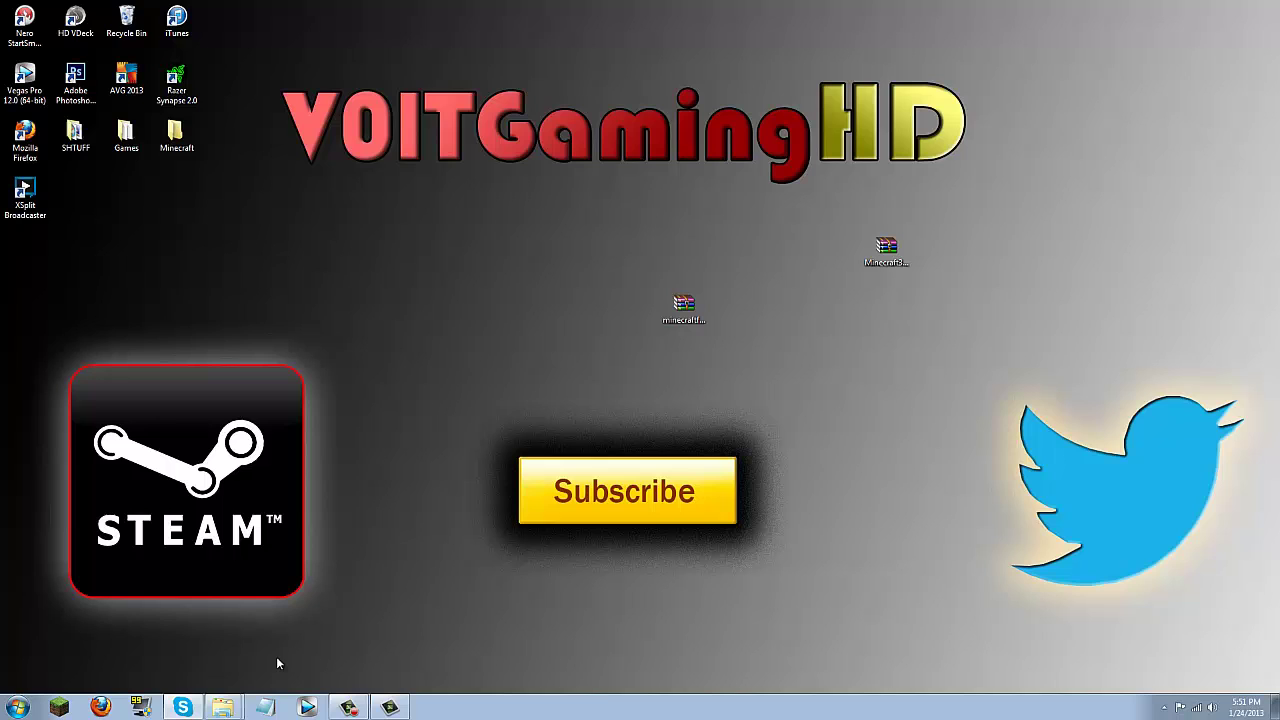
Restore a bin folder window, snap it to the left half of the screen, and open the mods folder inside .minecraft.
mouse_move(223, 707)
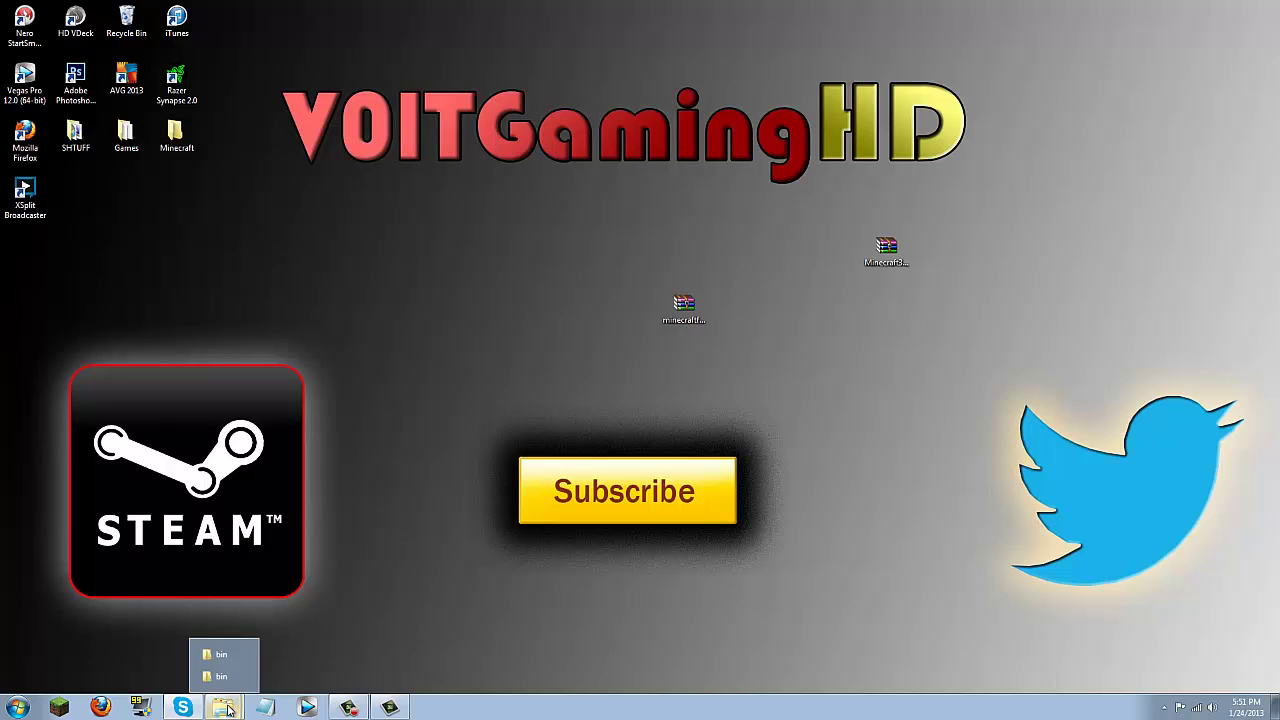
left_click(222, 655)
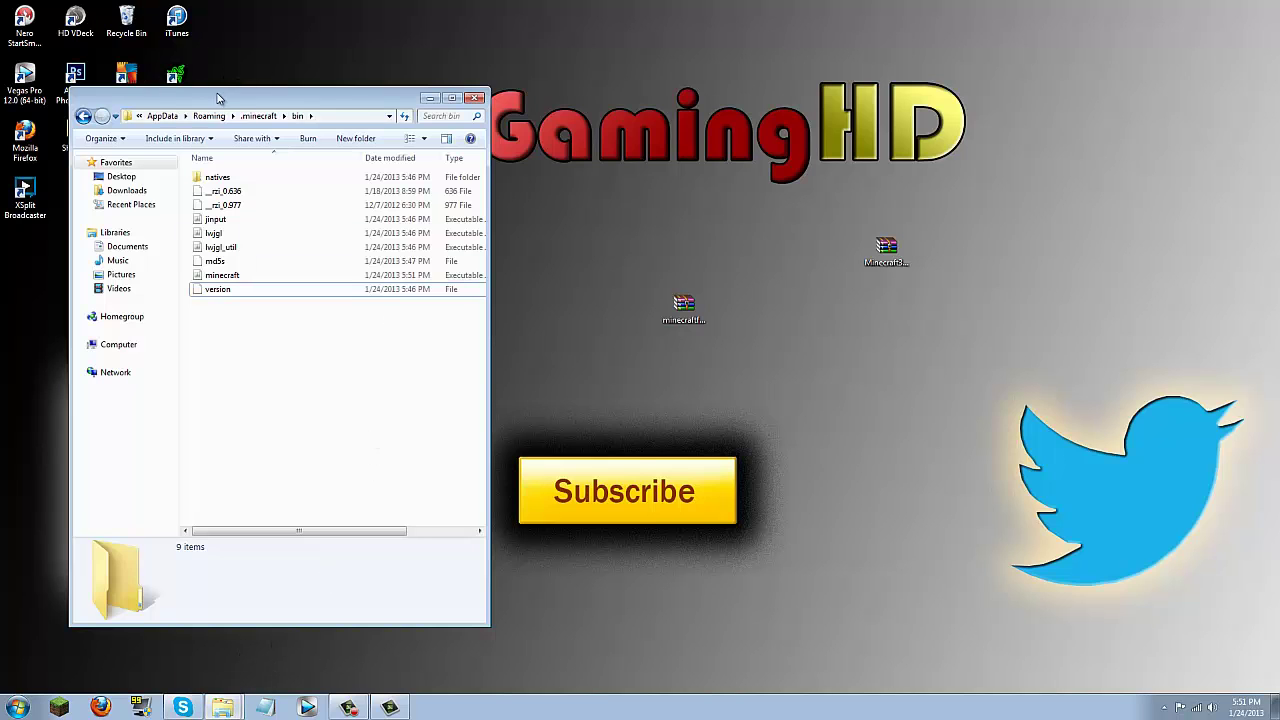
left_click_drag(218, 97, 1, 110)
left_click(15, 30)
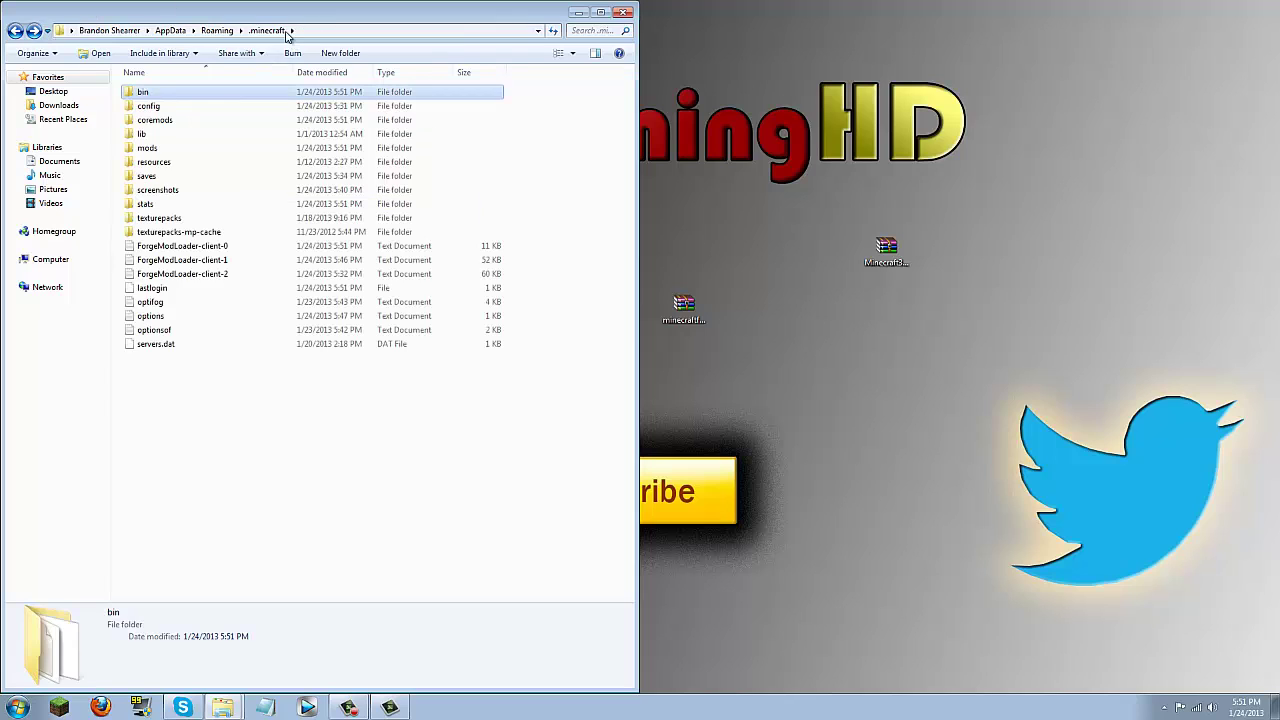
left_click(214, 378)
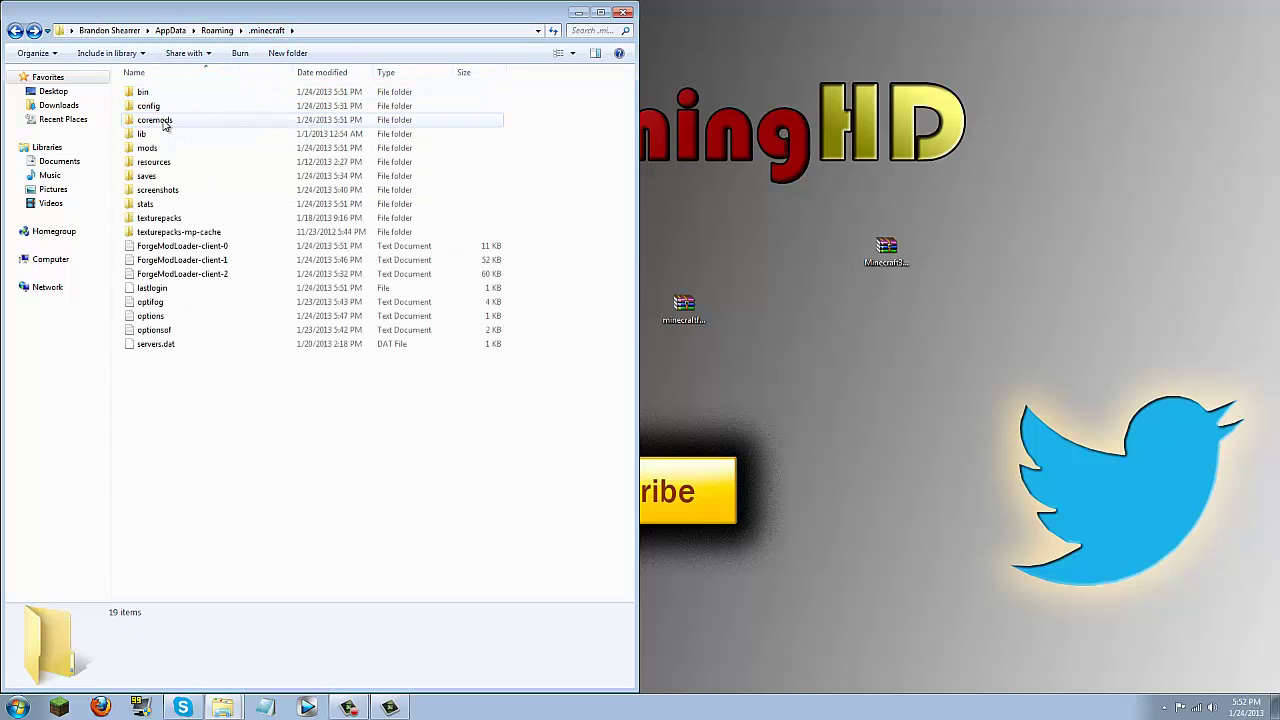
left_click(163, 121)
left_click(150, 148)
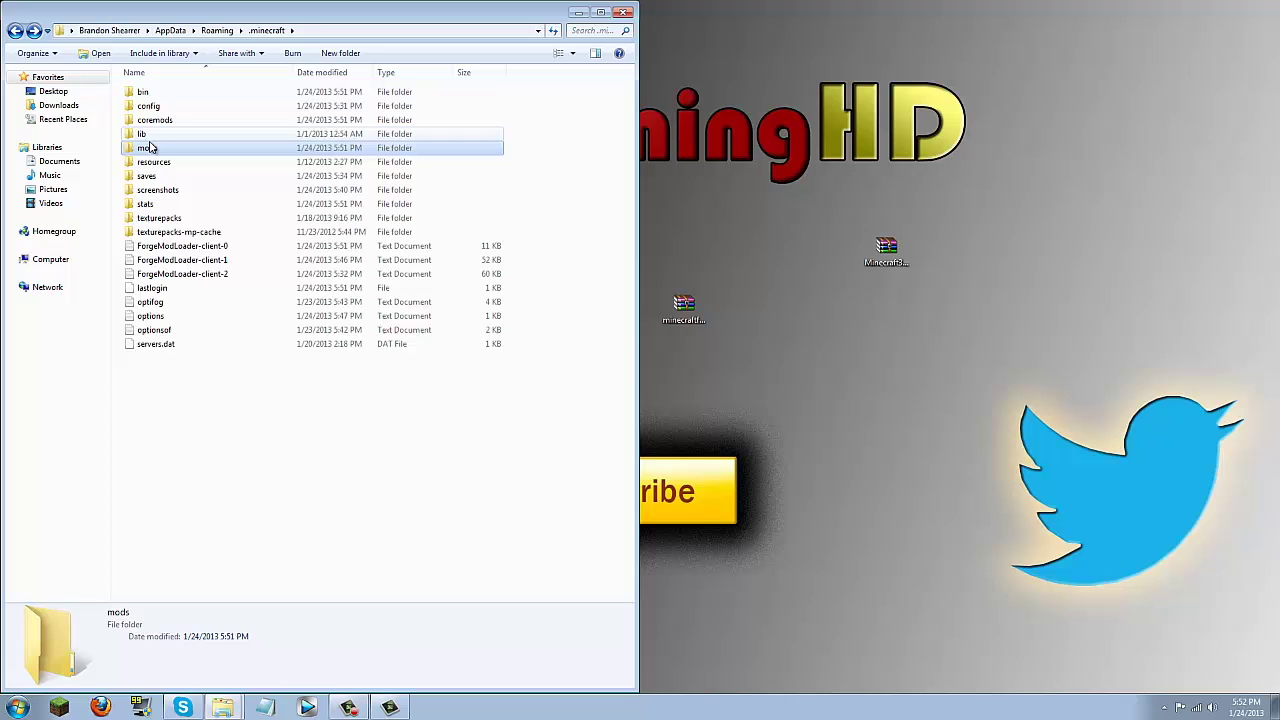
double_click(150, 148)
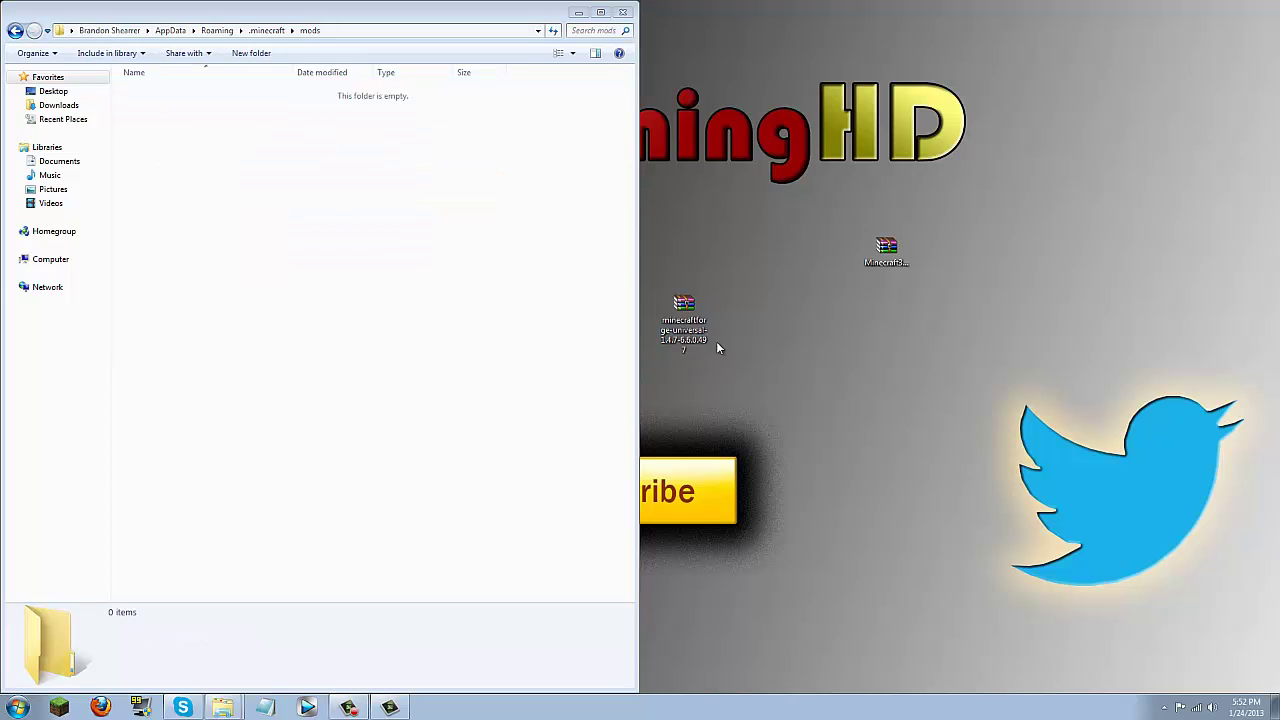
Move the Minecraft3D_Beta1 archive from the desktop into the mods folder and close the folder window.
left_click(868, 250)
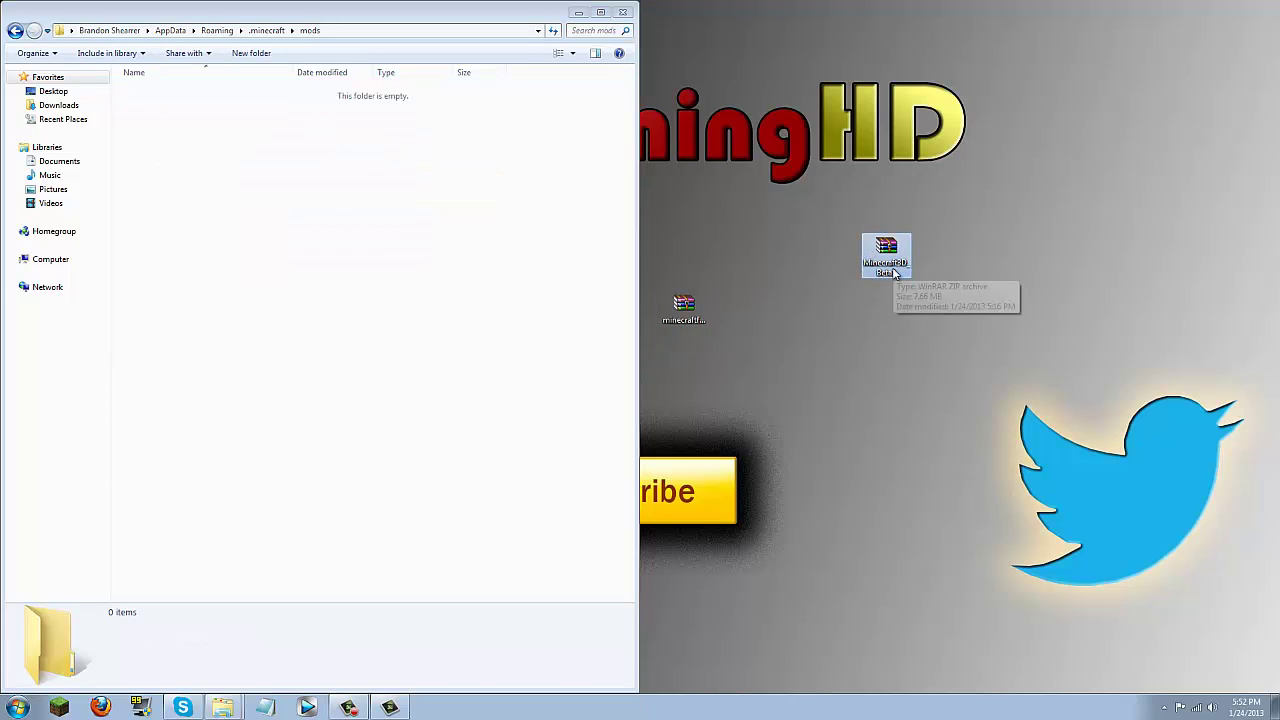
left_click_drag(890, 268, 394, 243)
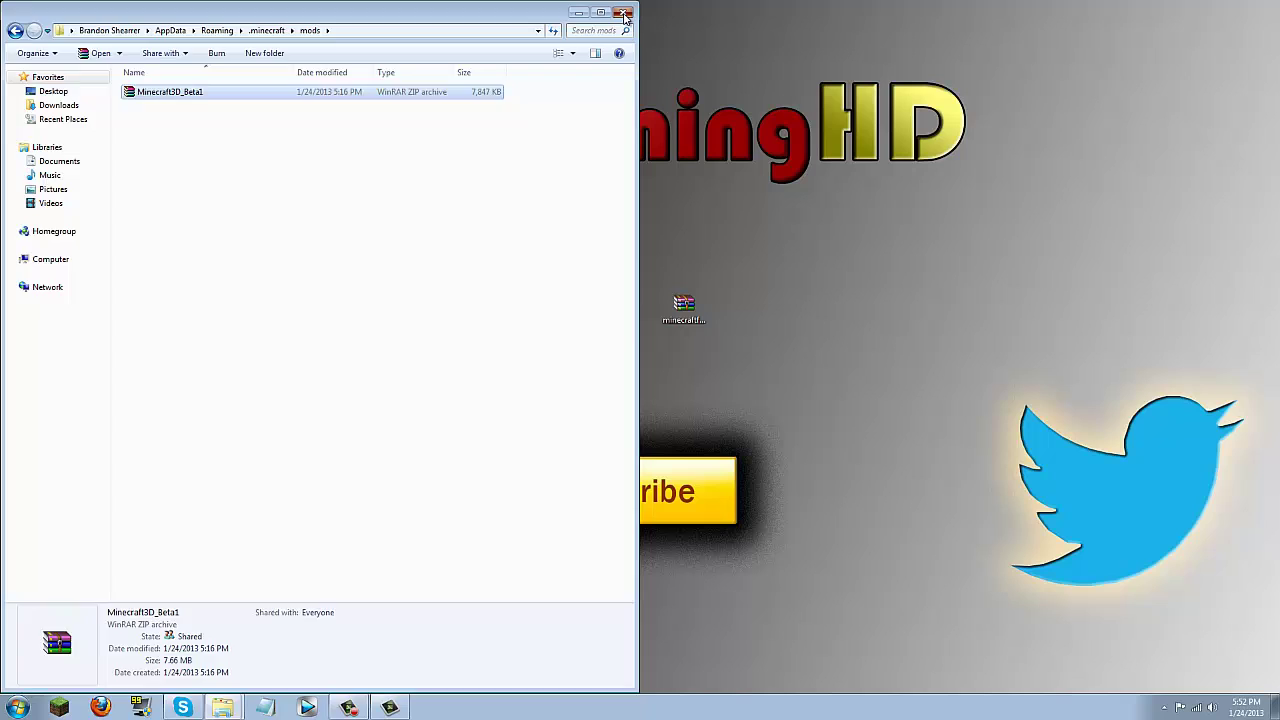
left_click(621, 12)
mouse_move(231, 710)
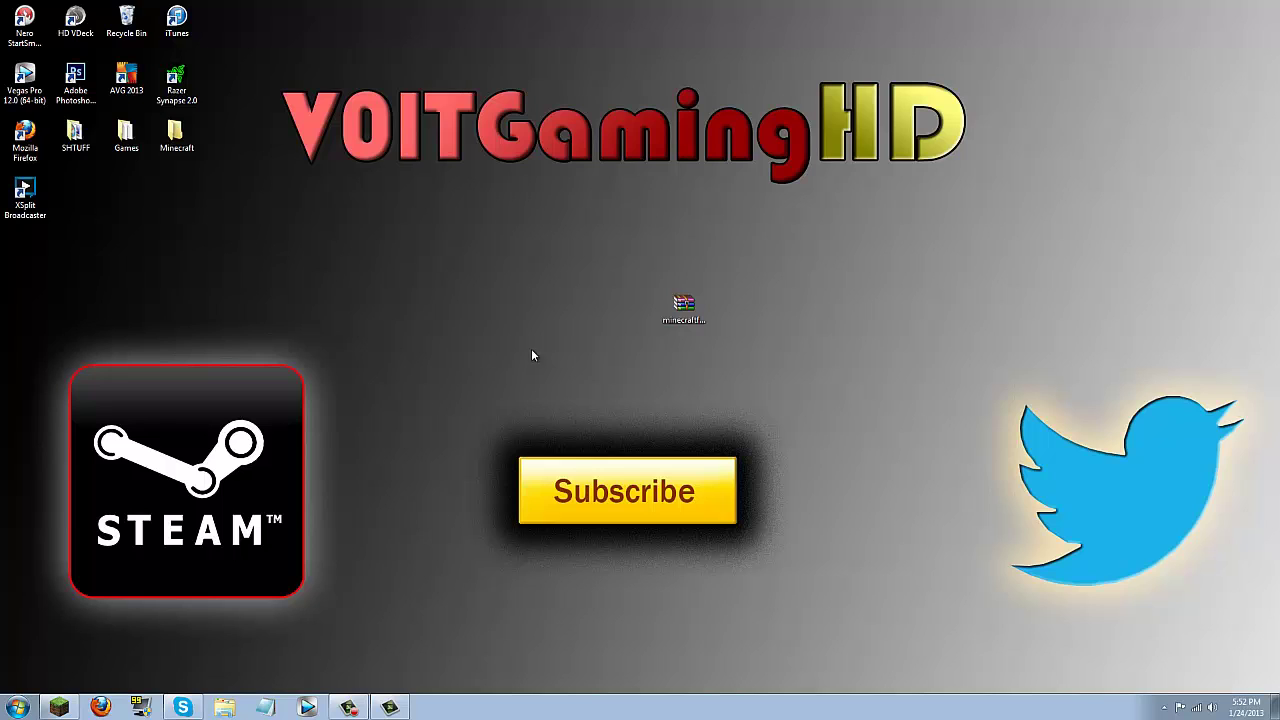
Start Minecraft from the launcher, check the Minecraft 3D entry in the mod list, and return to the title screen.
left_click(884, 485)
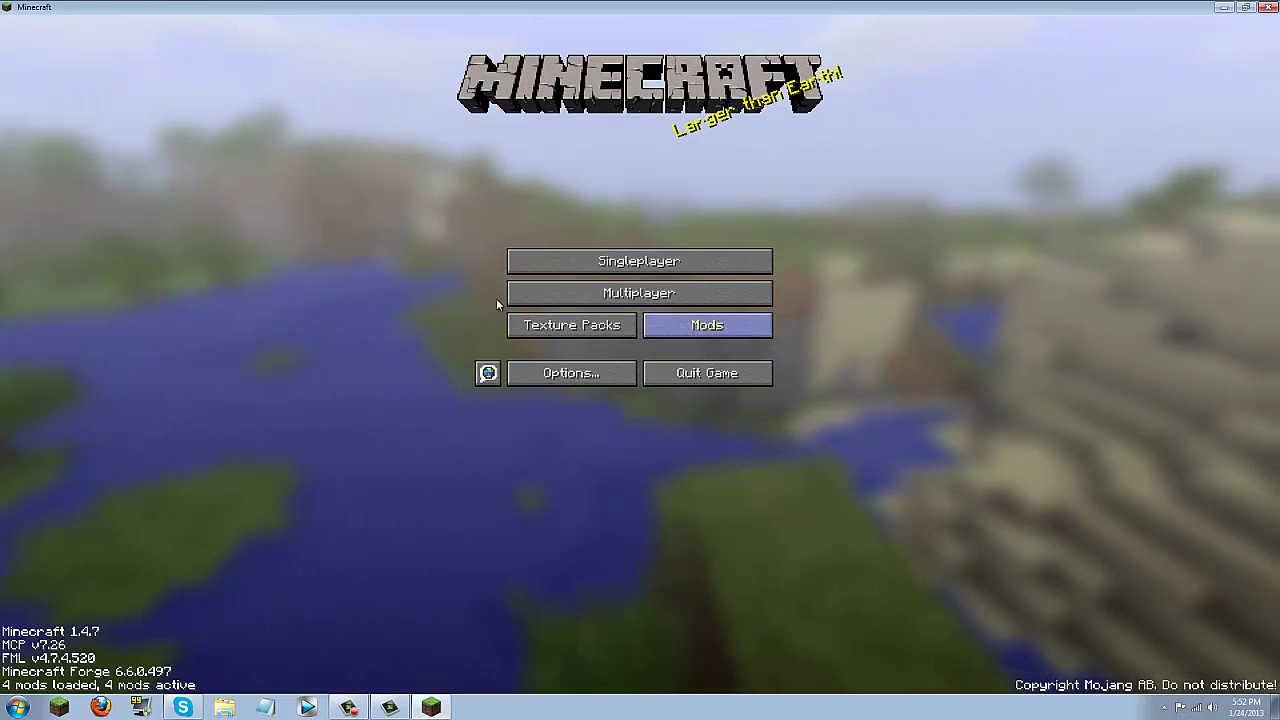
left_click(700, 325)
left_click(78, 413)
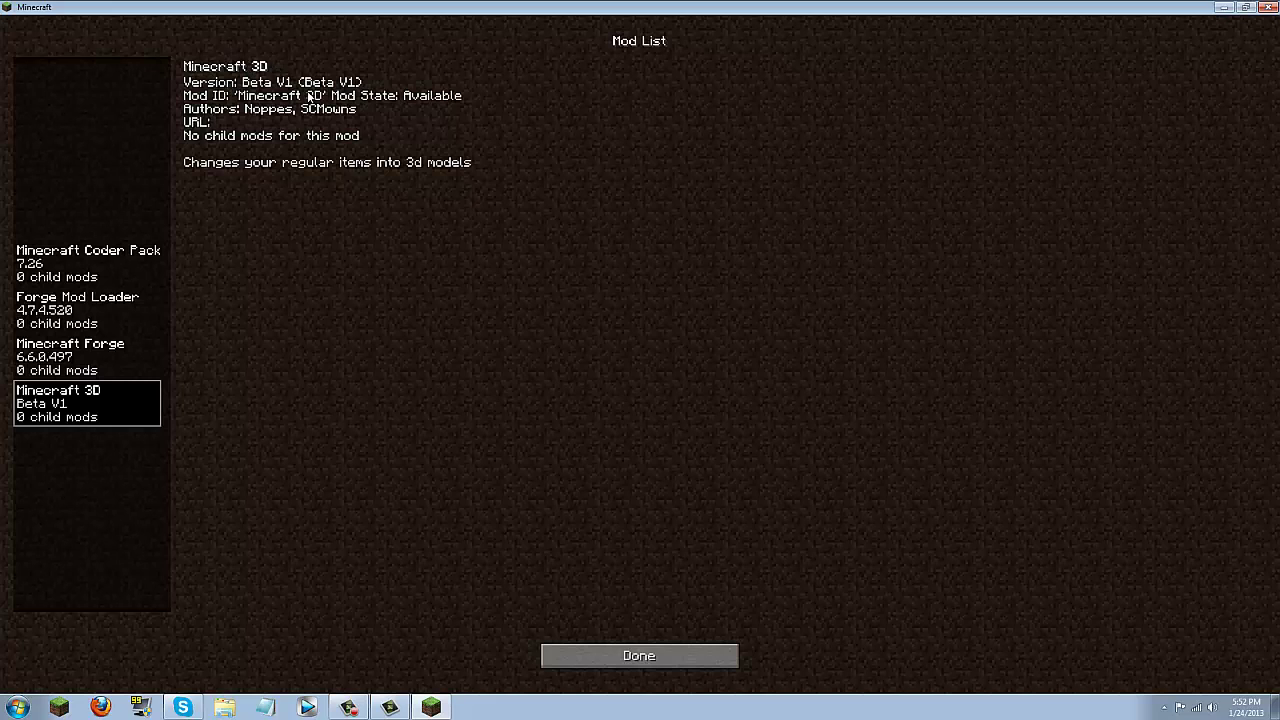
left_click(624, 656)
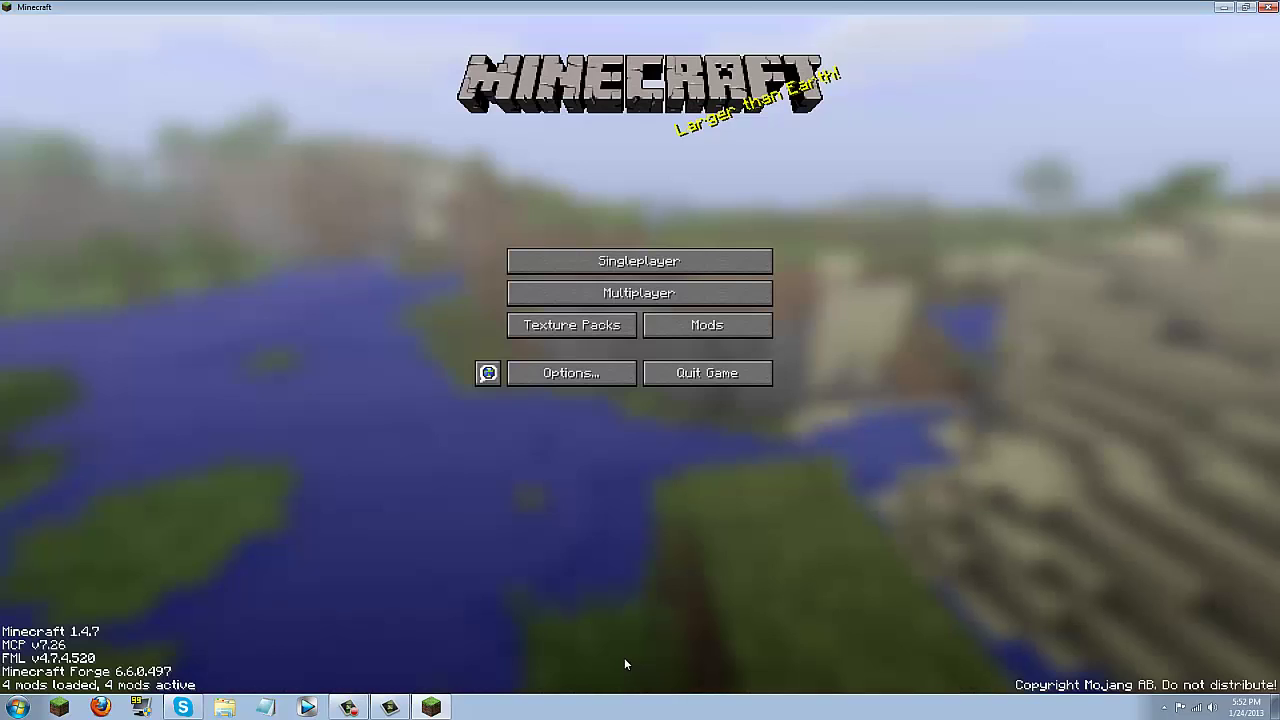
Load the existing singleplayer world named New World.
left_click(658, 266)
left_click(589, 334)
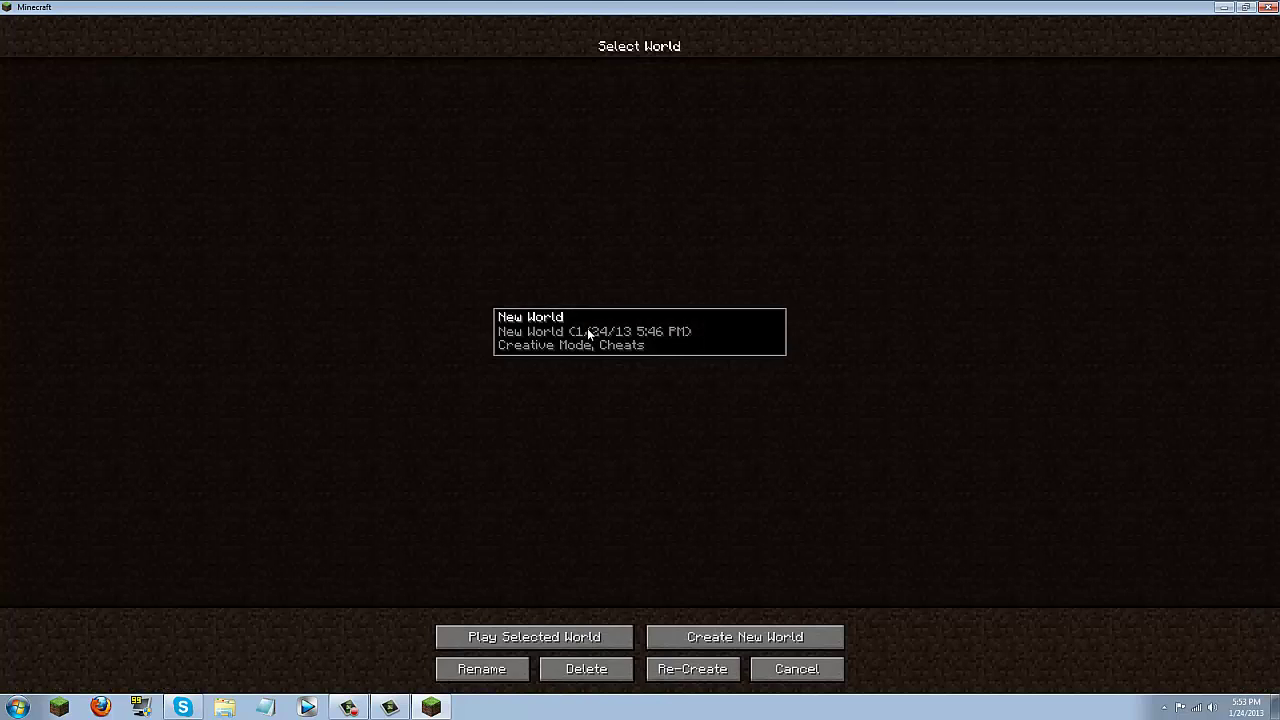
left_click(563, 636)
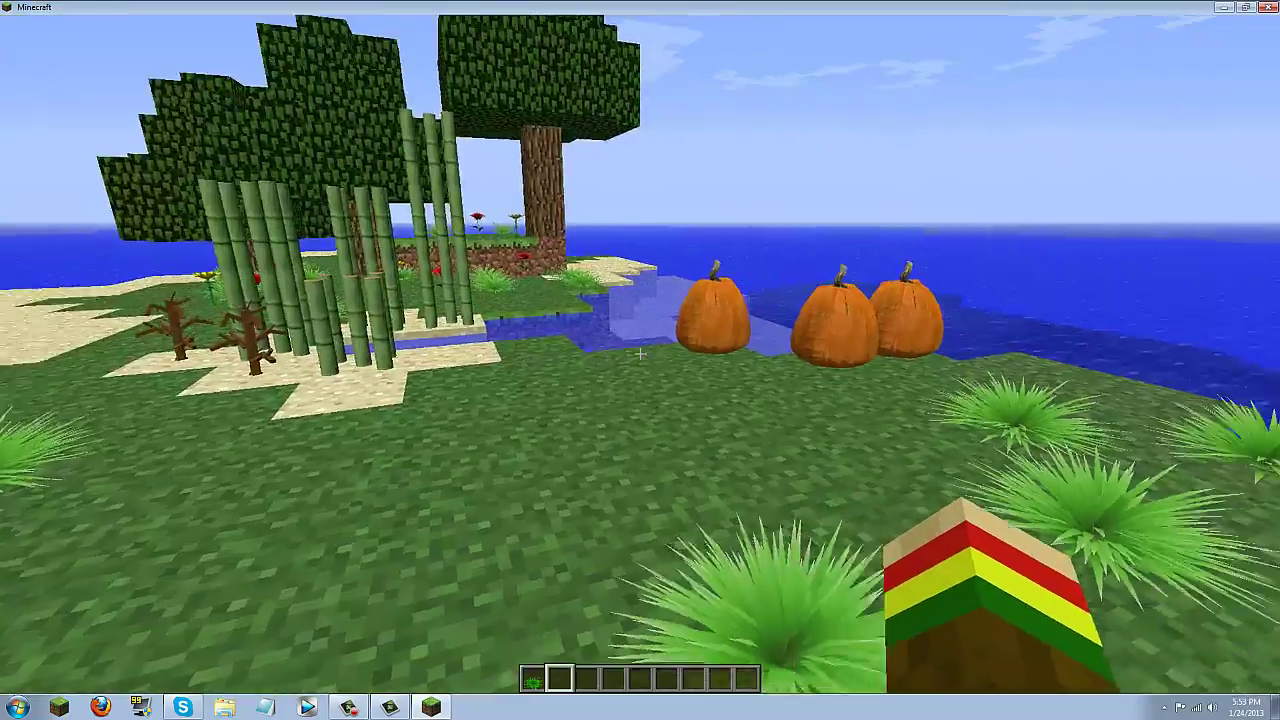
Walk around the world to examine the 3D models of the pumpkins, grass, melon and chest.
key("w")
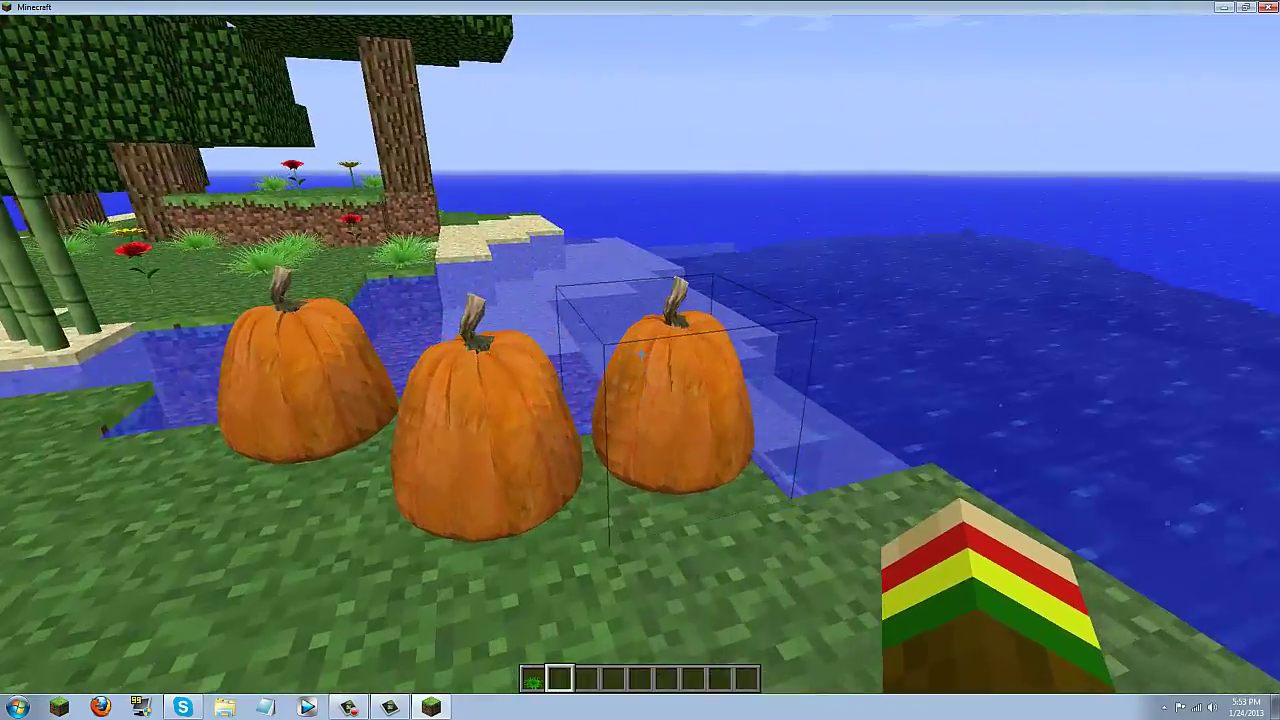
key("s")
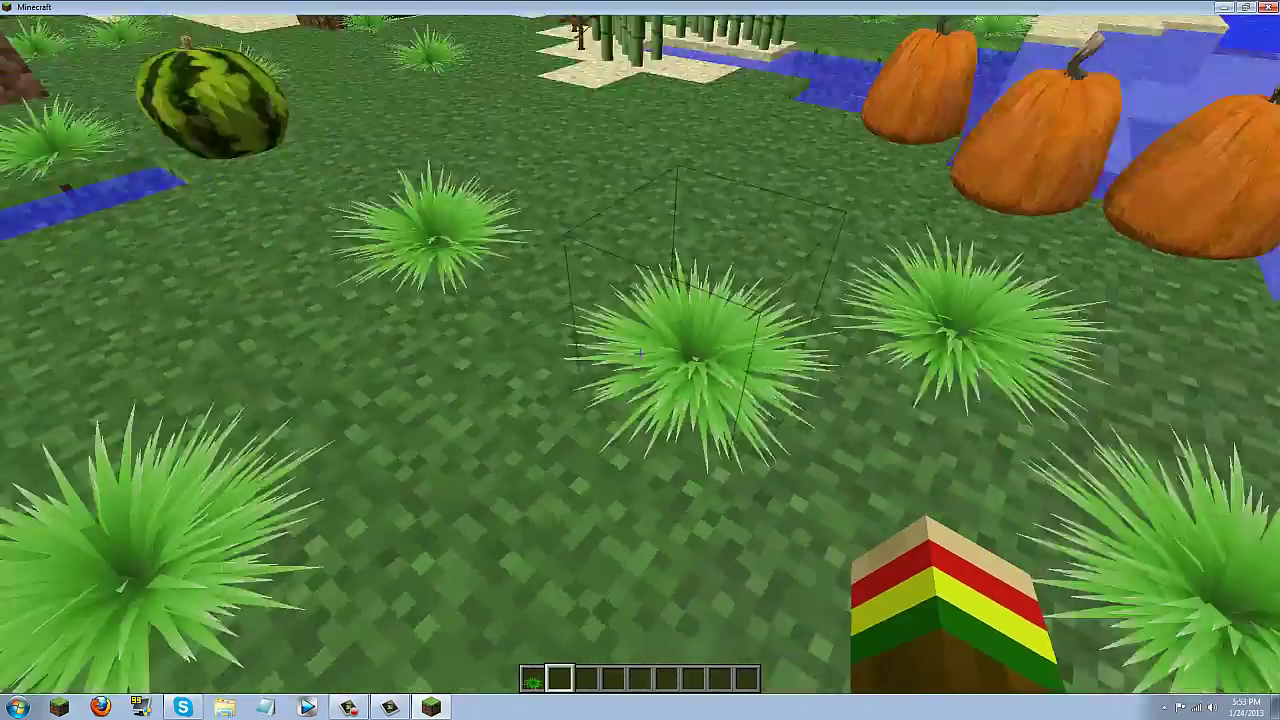
key("w")
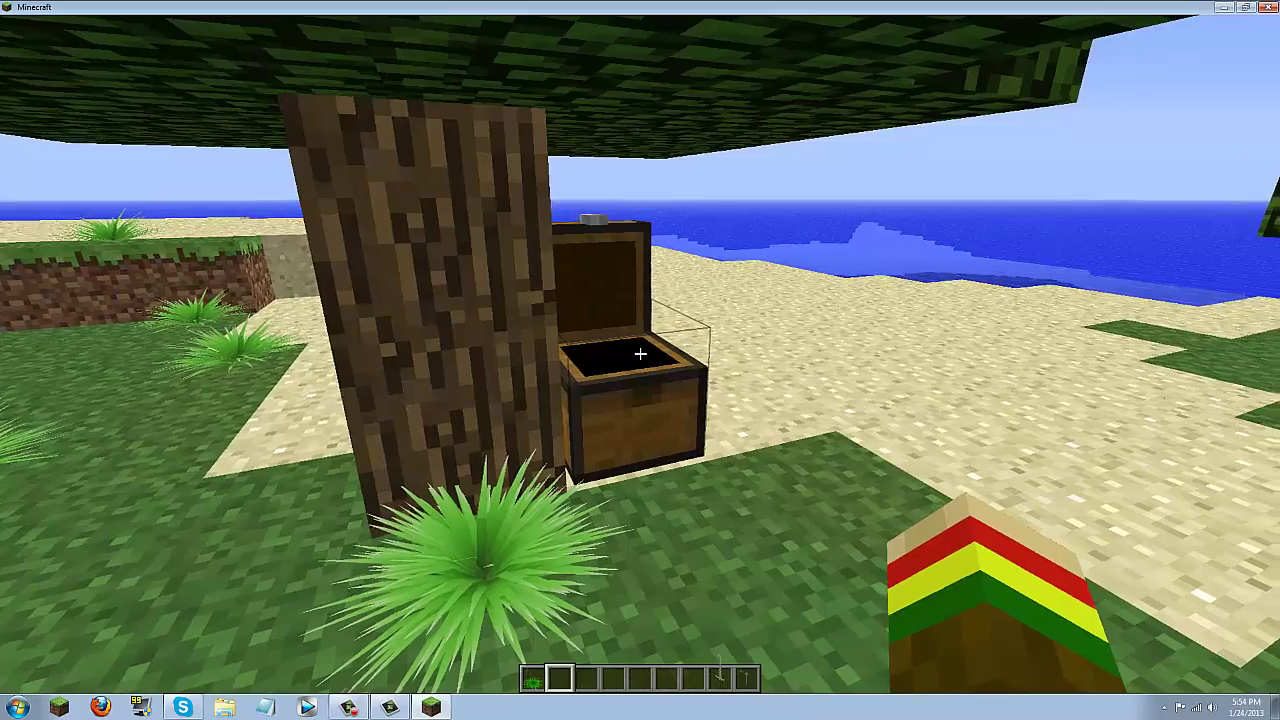
Equip the Iron Sword from the hotbar, block with it, and inspect its 3D model in third-person and first-person views.
scroll(640, 353, "down", 4)
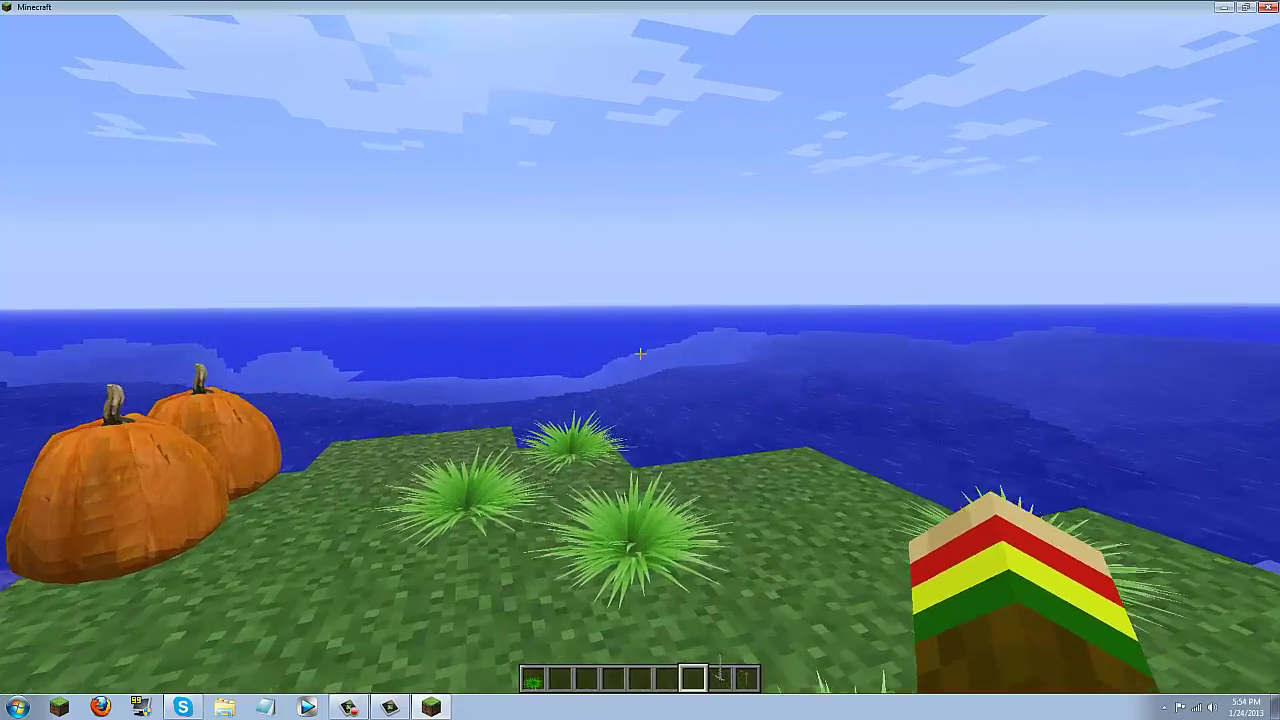
scroll(640, 353, "down", 2)
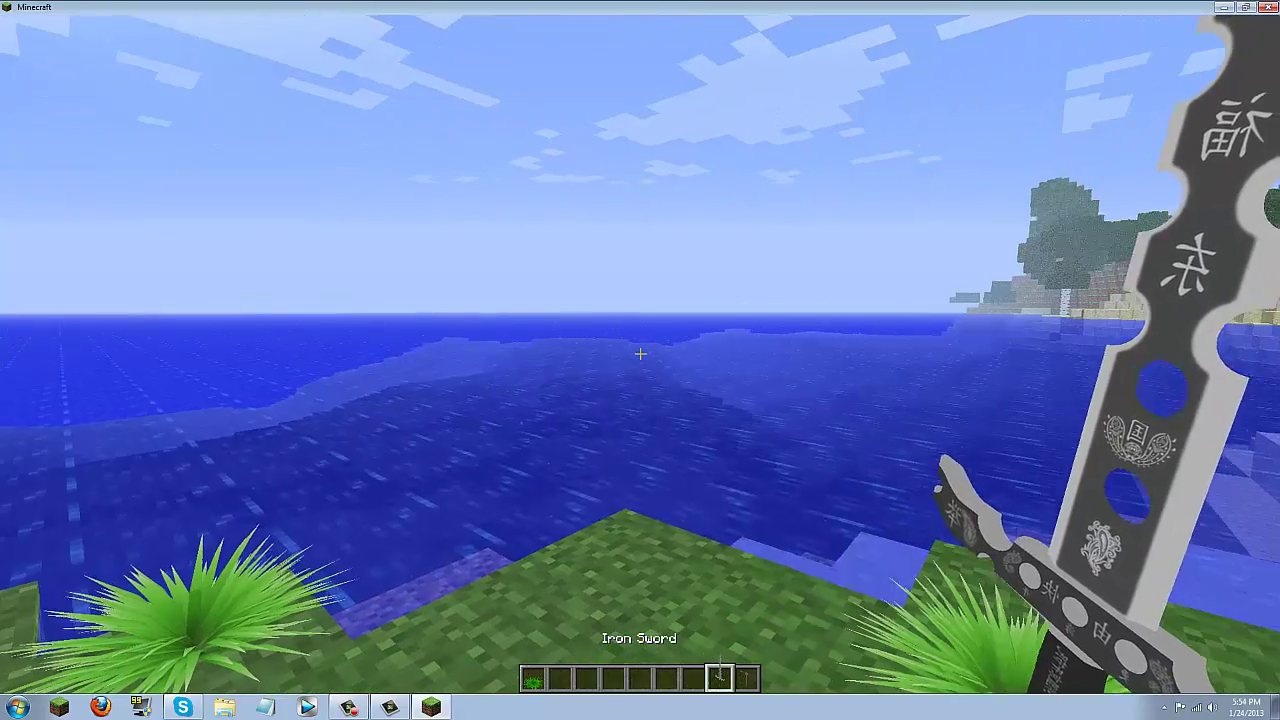
right_click(640, 353)
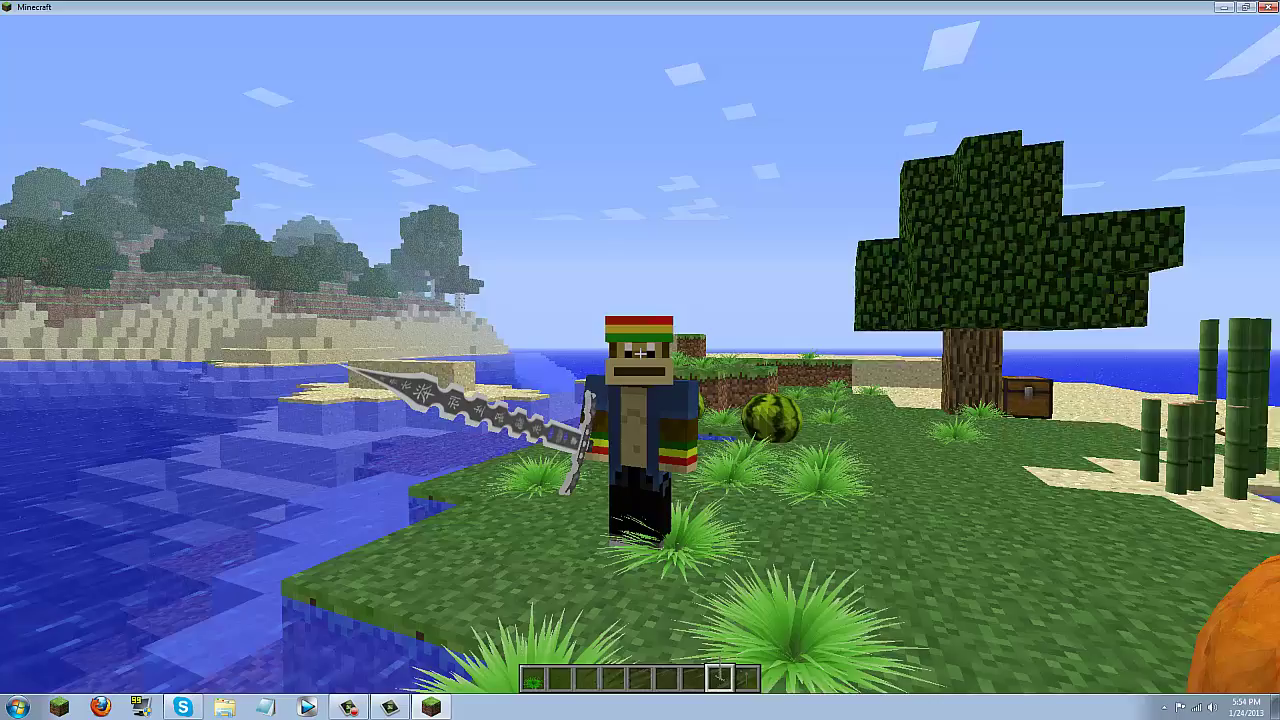
key("F5")
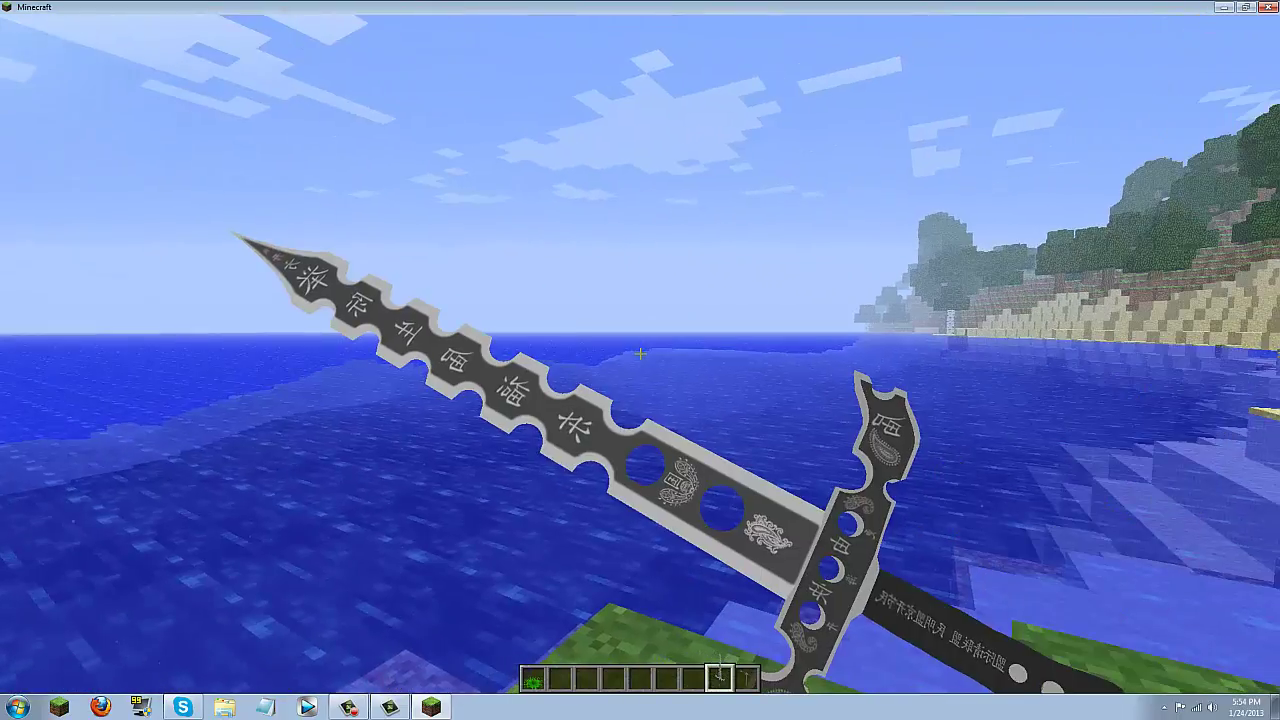
Swing the Iron Sword and walk up to the three pumpkins to view them up close.
left_click(640, 353)
left_click(640, 353)
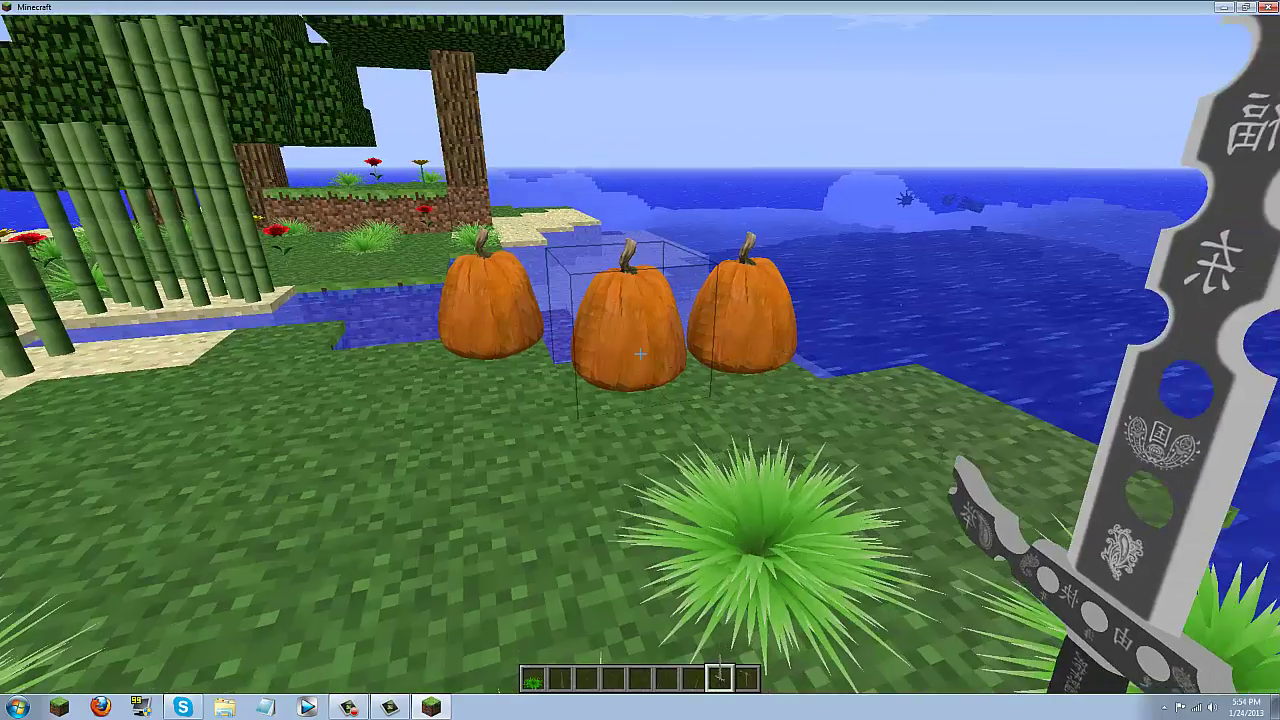
key("w")
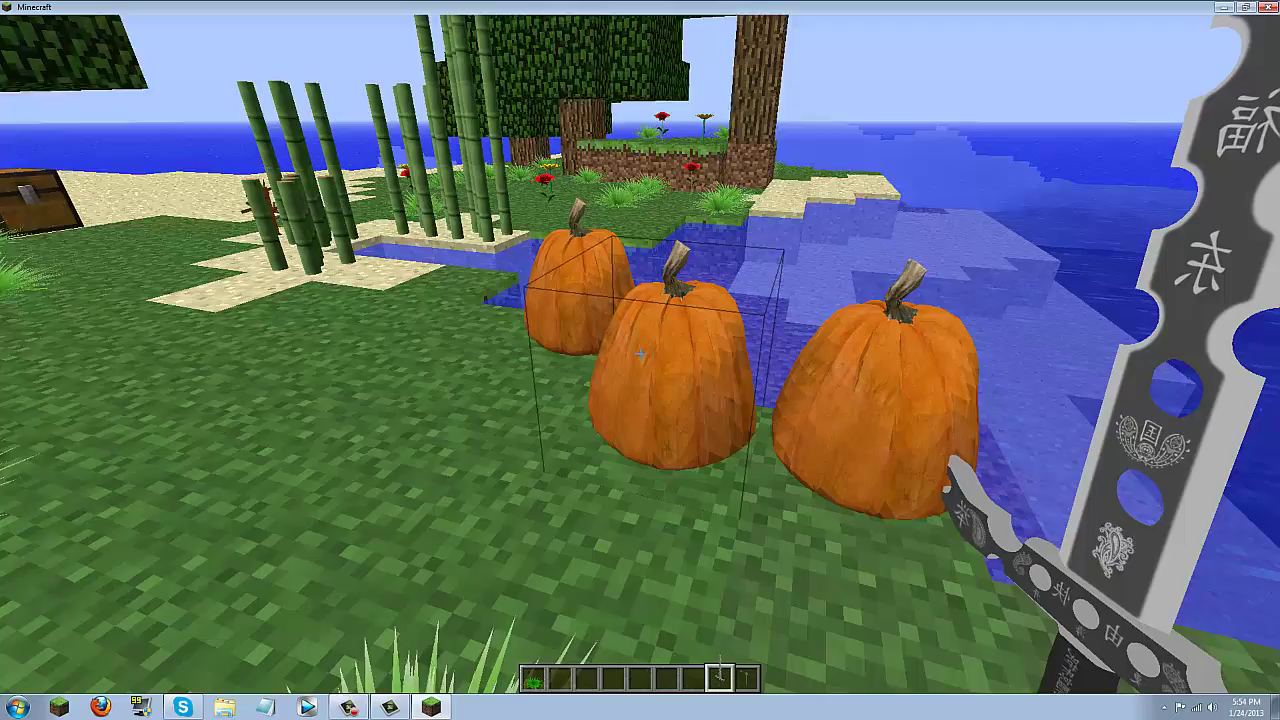
key("w")
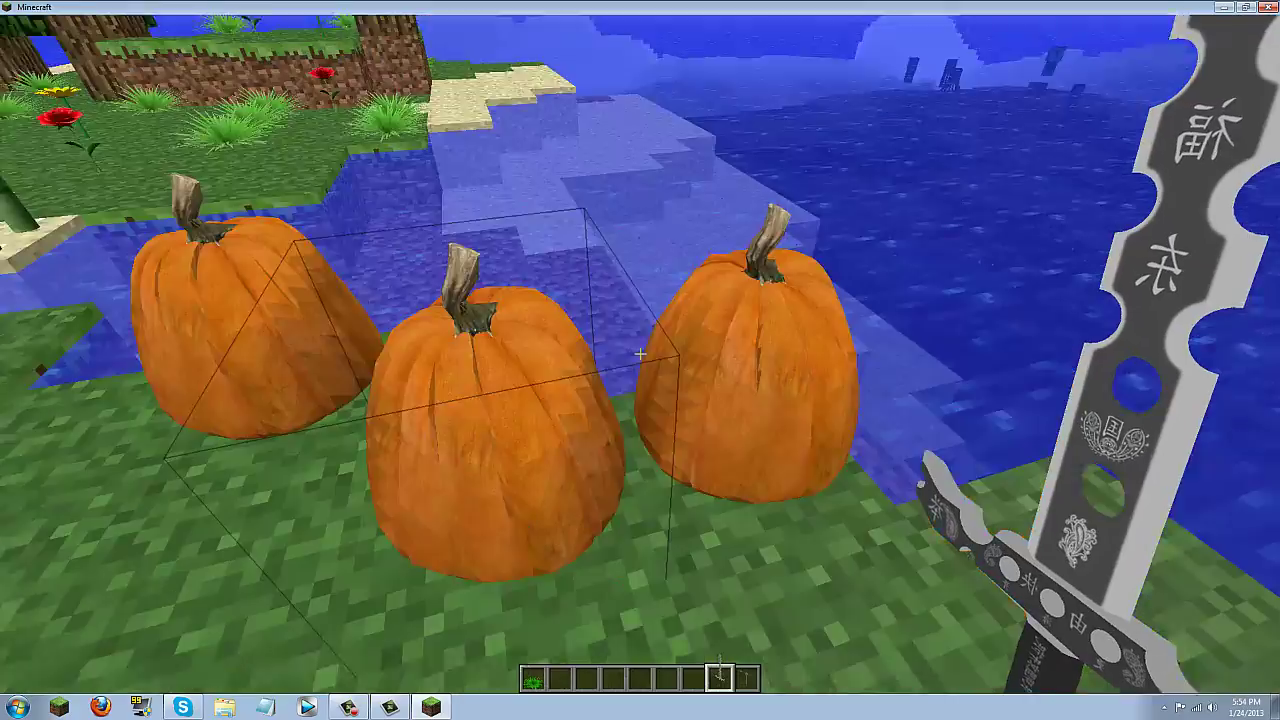
Break the middle of the three pumpkins with the Iron Sword.
left_click(640, 354)
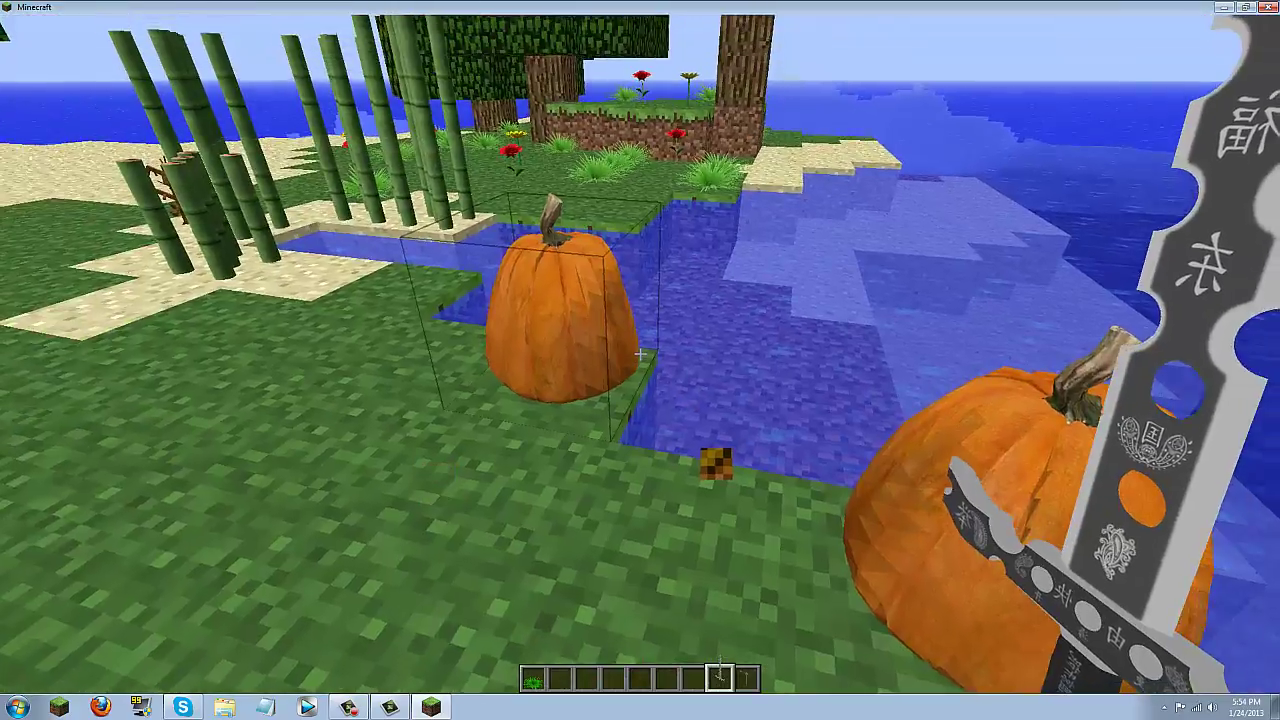
Search the creative inventory for "apple" and put an Apple in the seventh hotbar slot.
key("e")
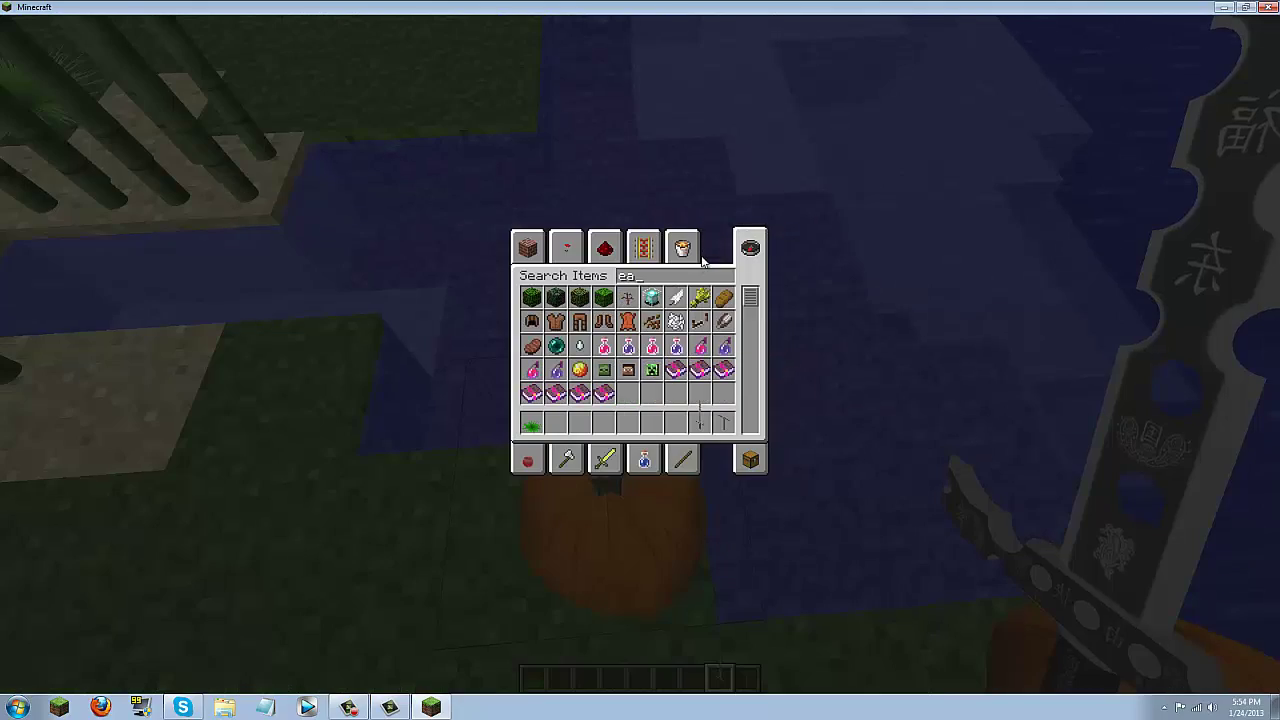
key("Escape")
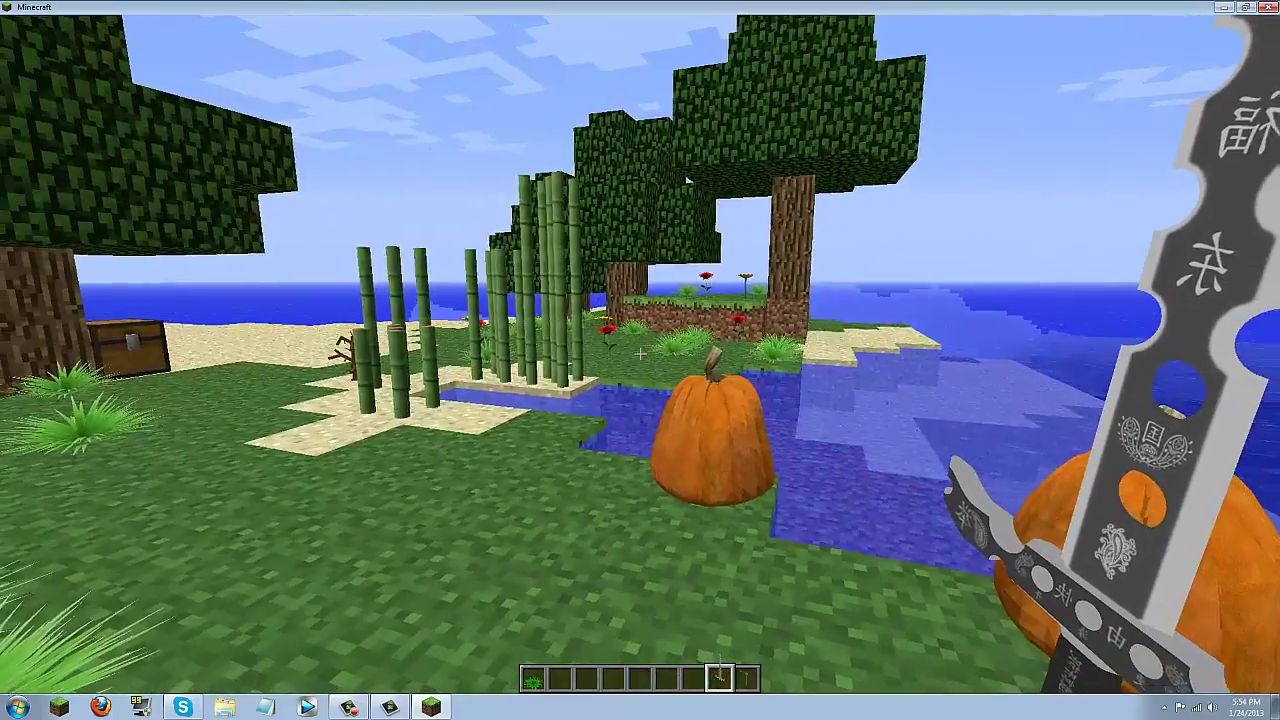
key("e")
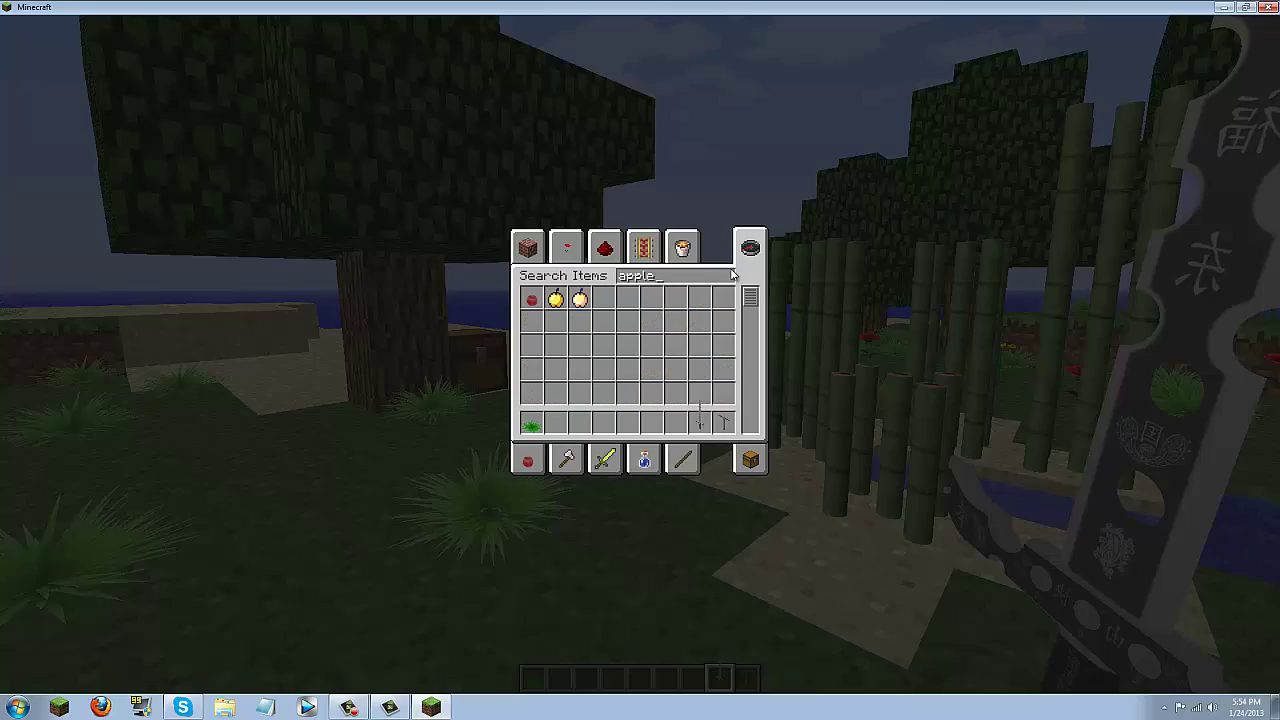
key("Escape")
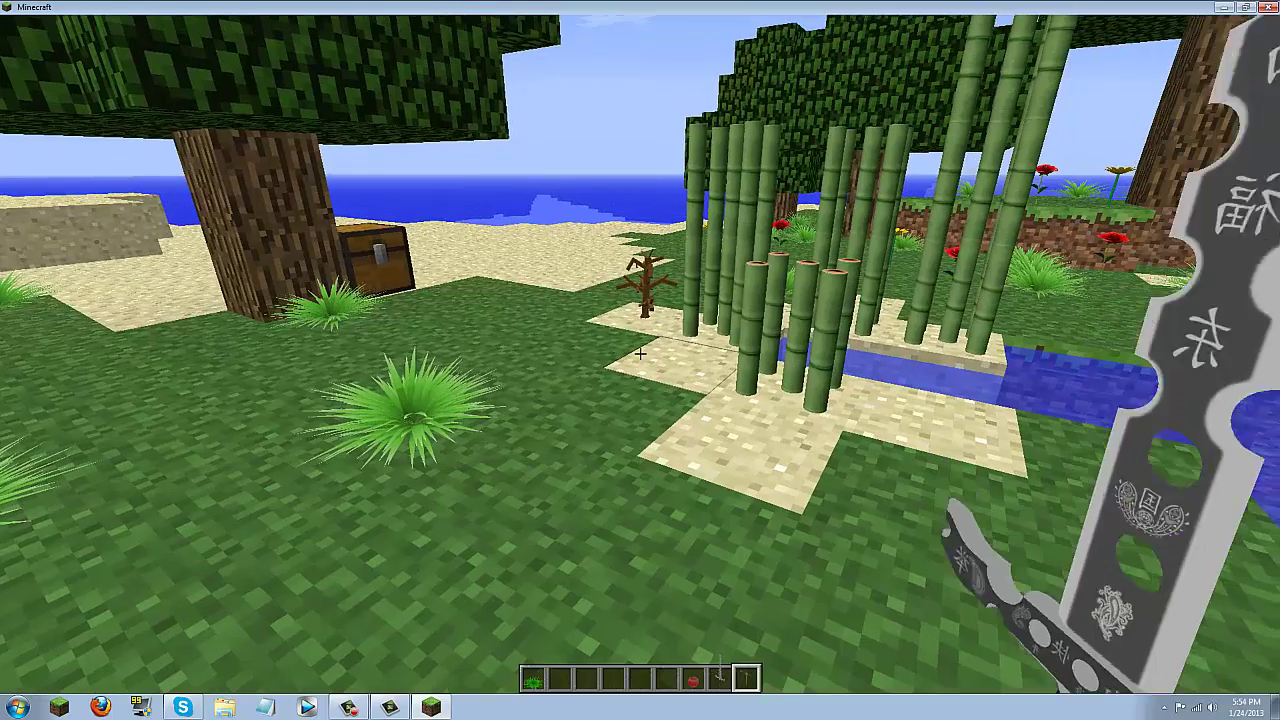
Equip the Apple from the hotbar and inspect its 3D model in third-person and first-person views.
key("7")
key("F5")
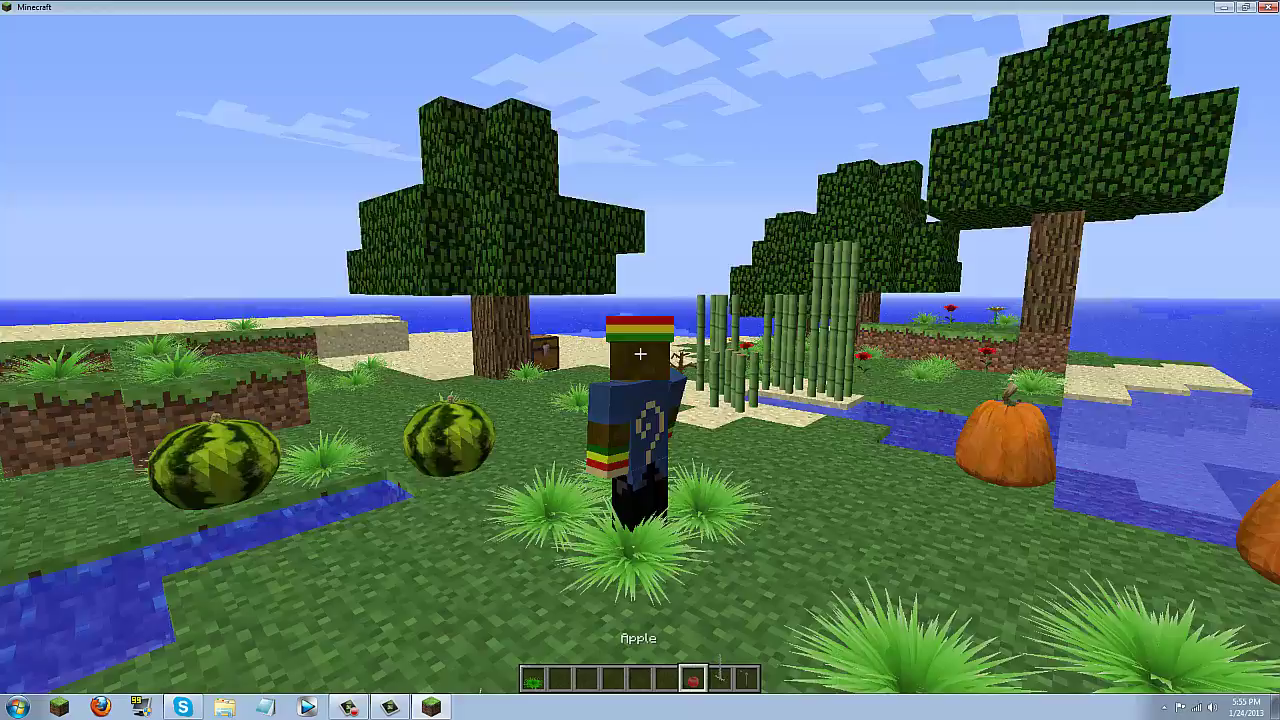
key("F5")
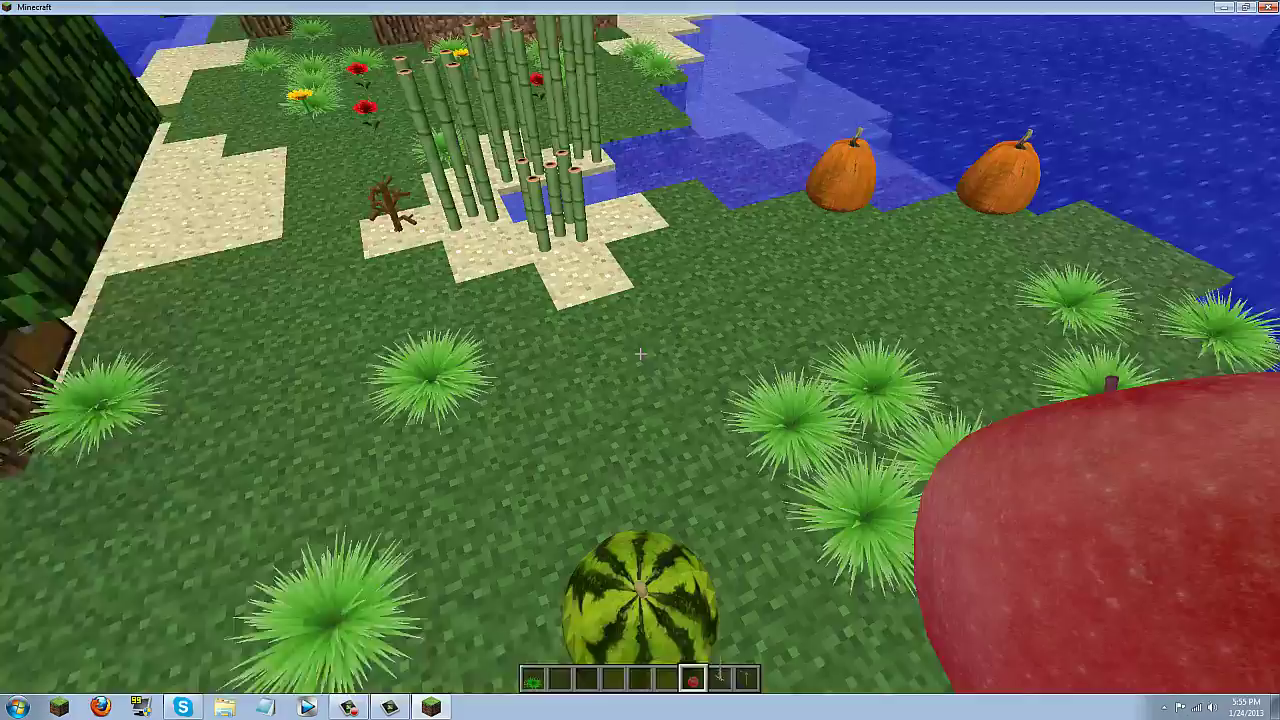
Roam the island with the Apple in hand to examine the melons, sugar cane and the two remaining pumpkins.
key("w")
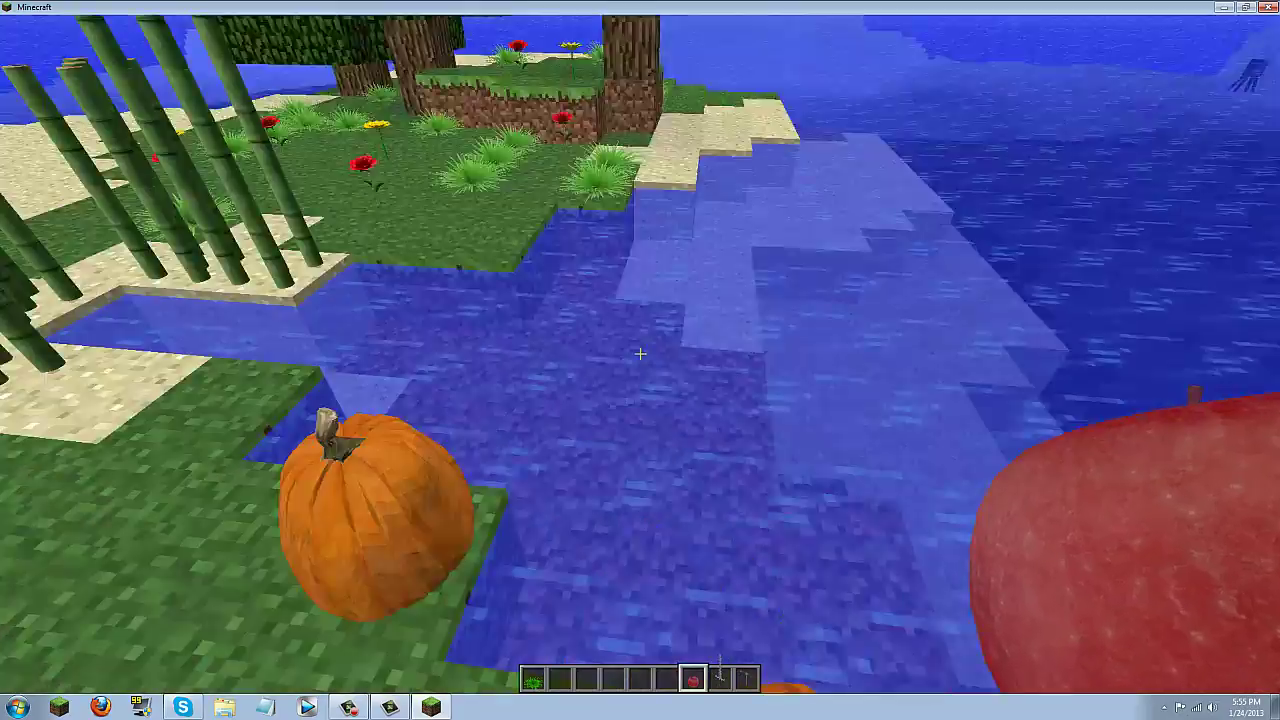
key("w")
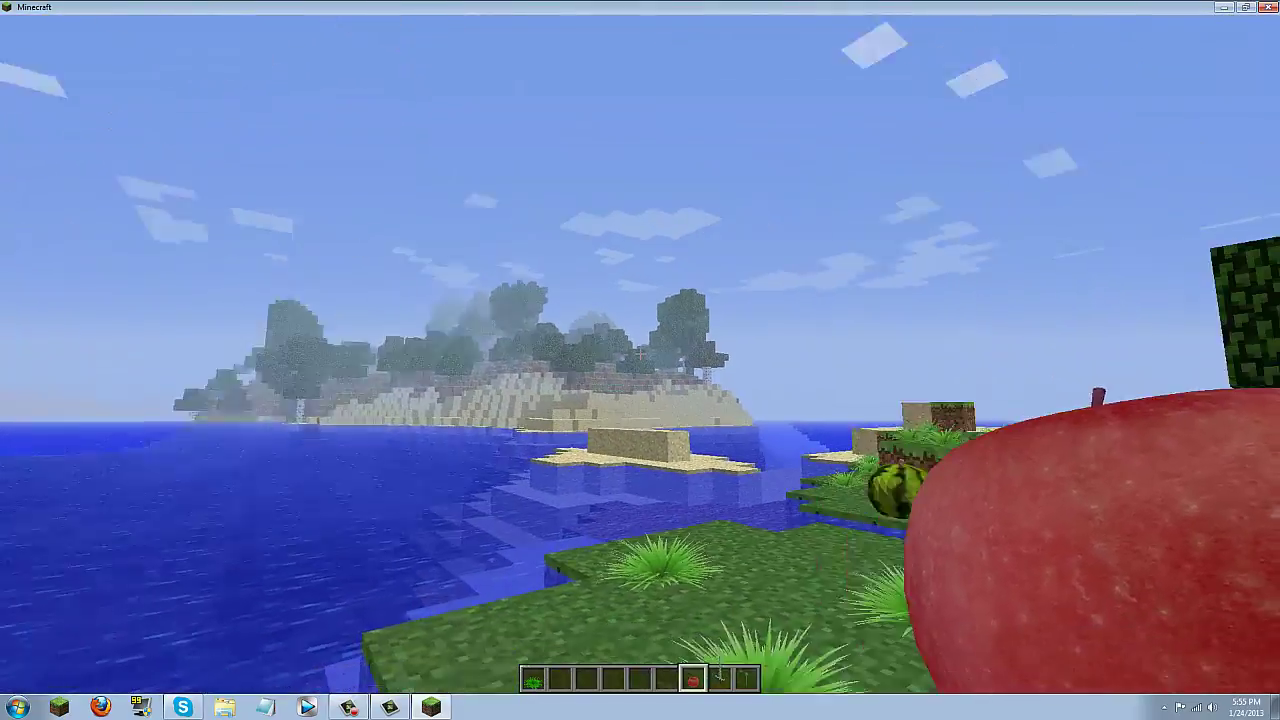
key("a")
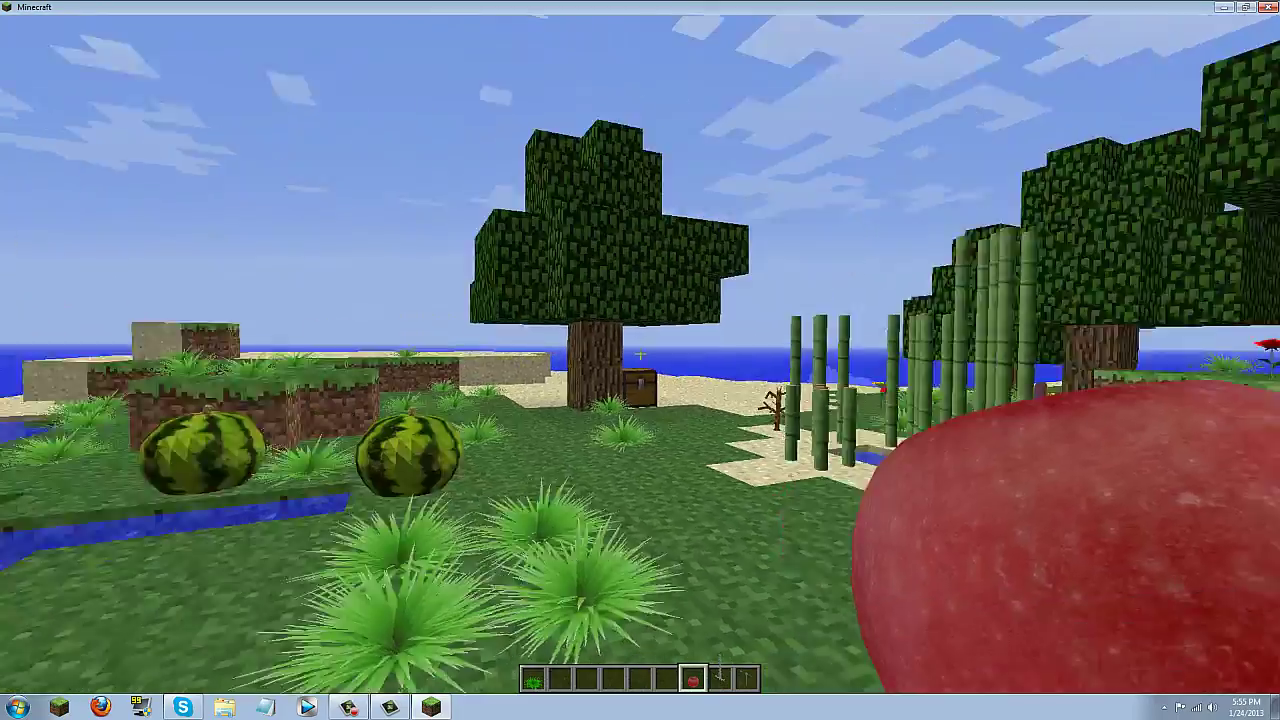
key("w")
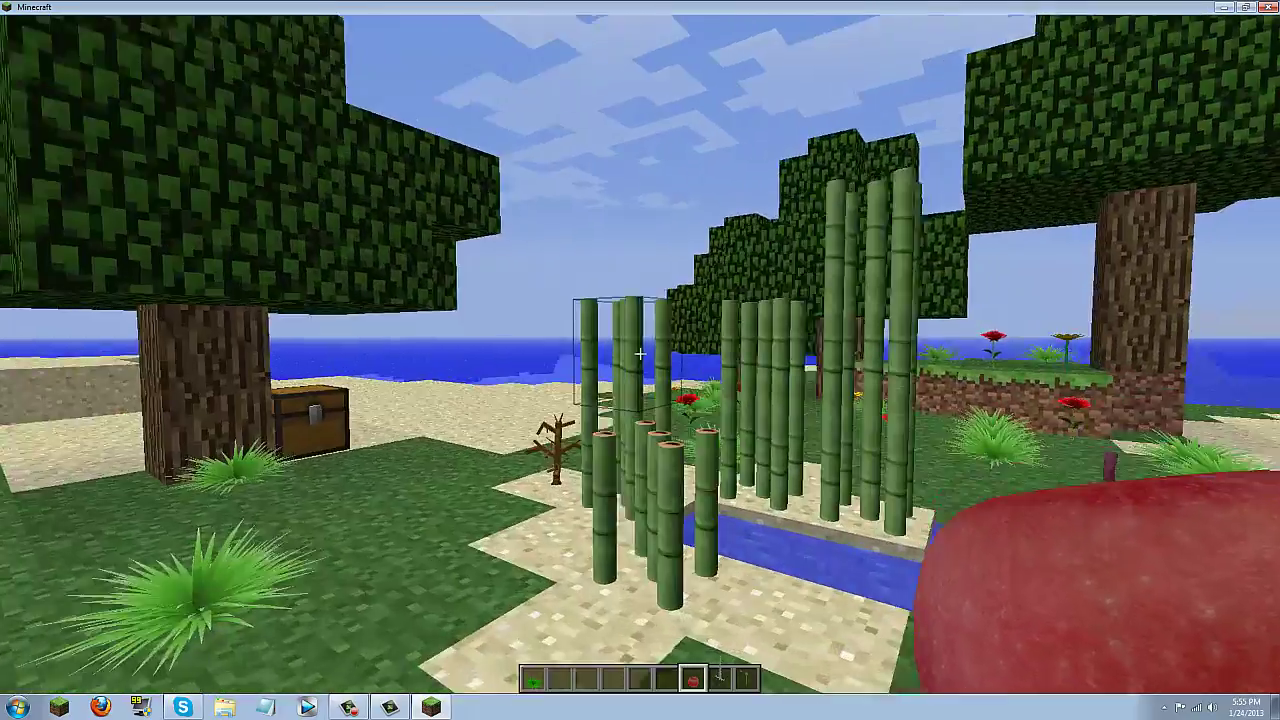
key("w")
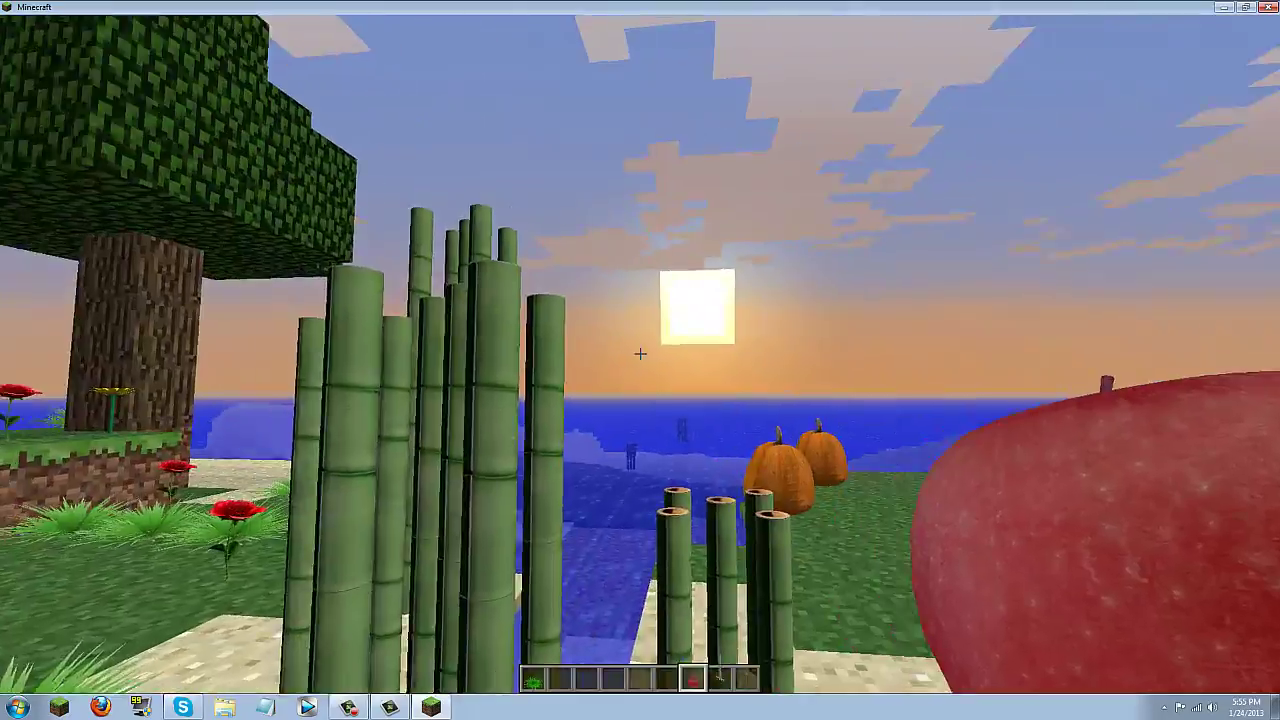
key("a")
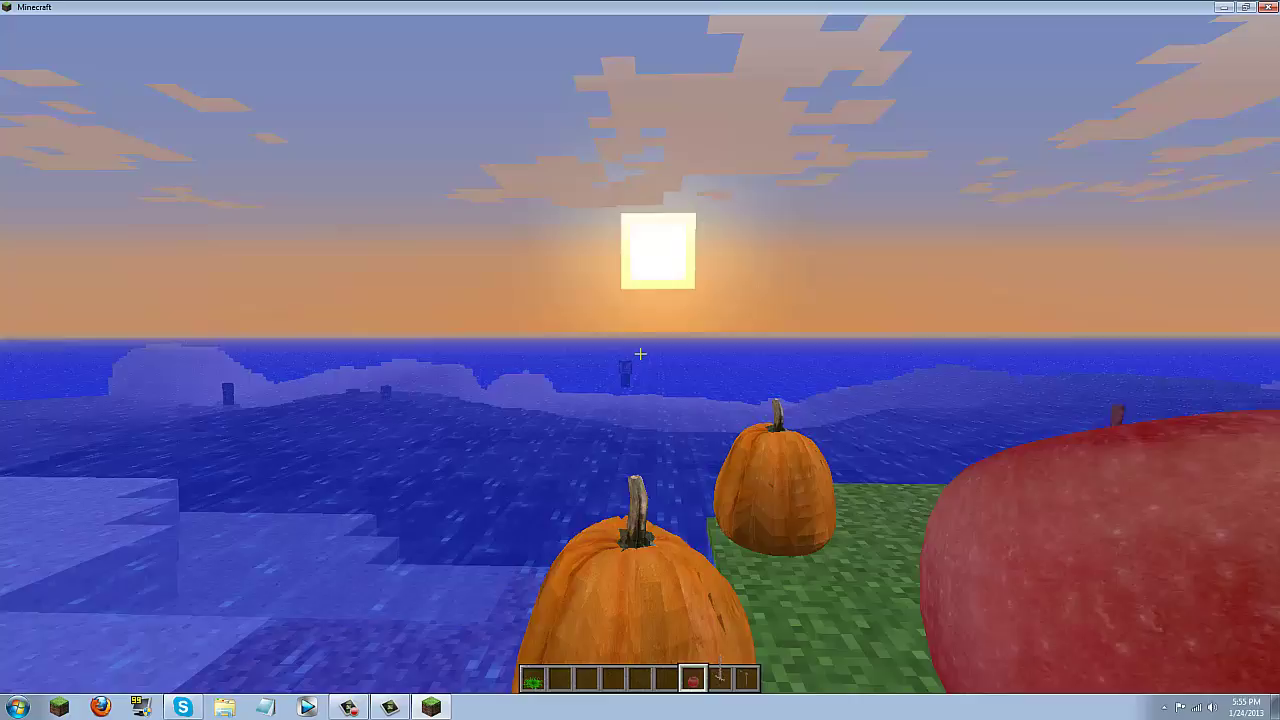
key("s")
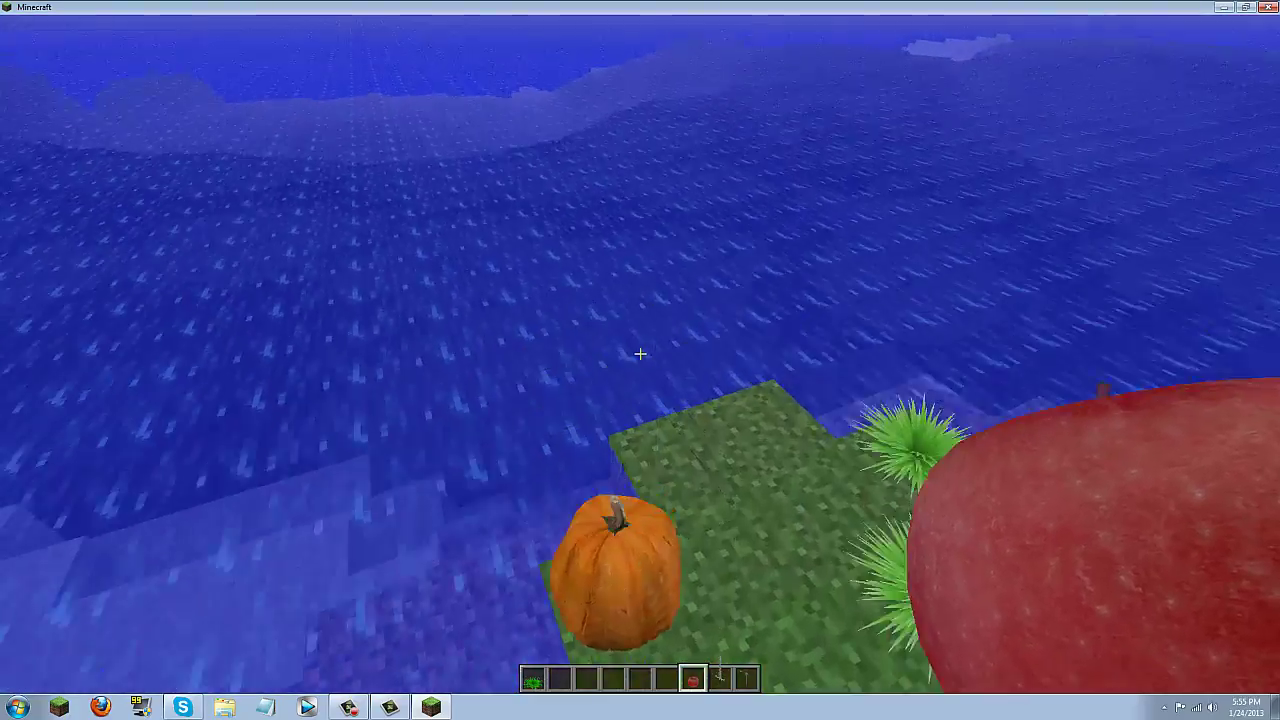
key("w")
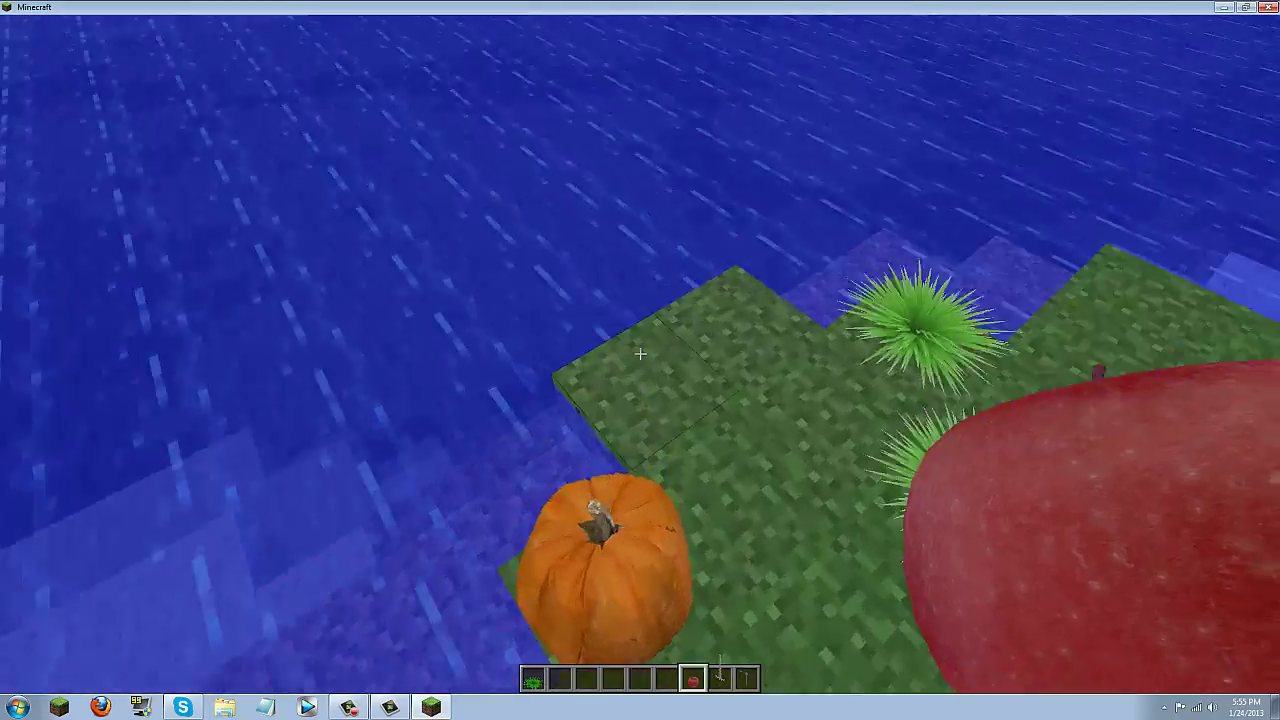
Walk through the flower patch to view the roses and dandelions, and continue to the sugar cane and dead bush.
mouse_move(640, 353)
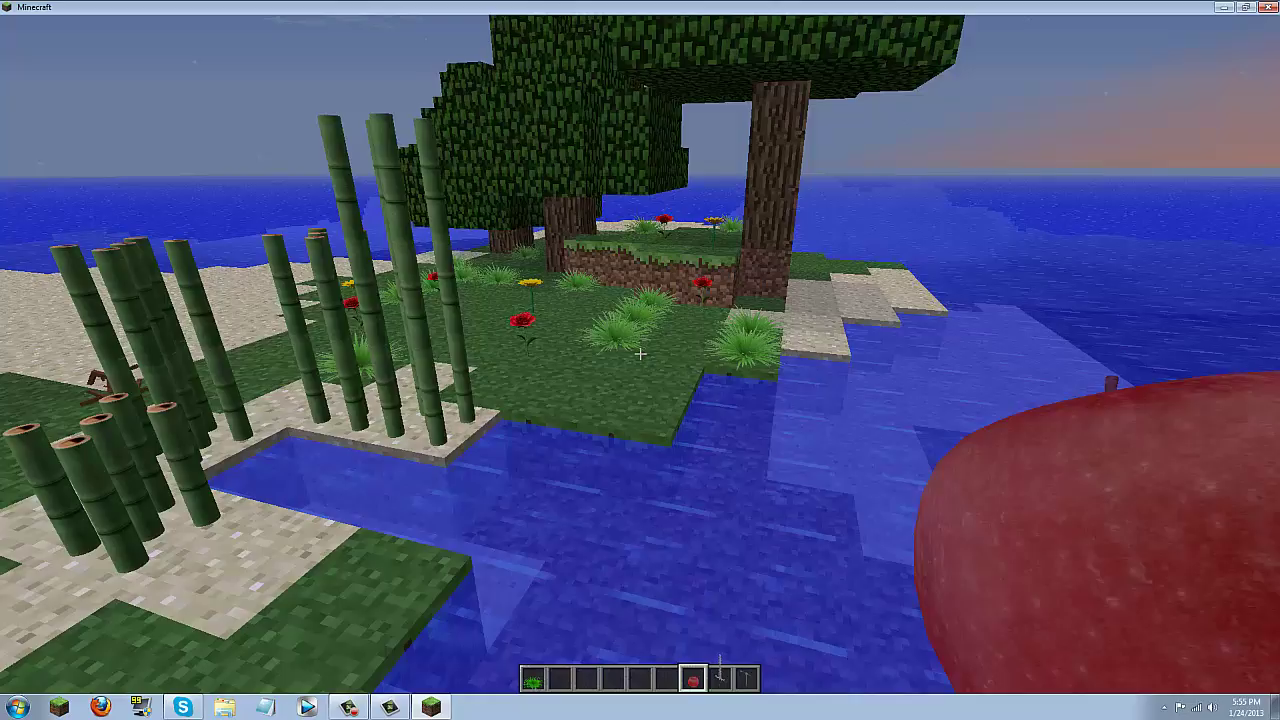
key("w")
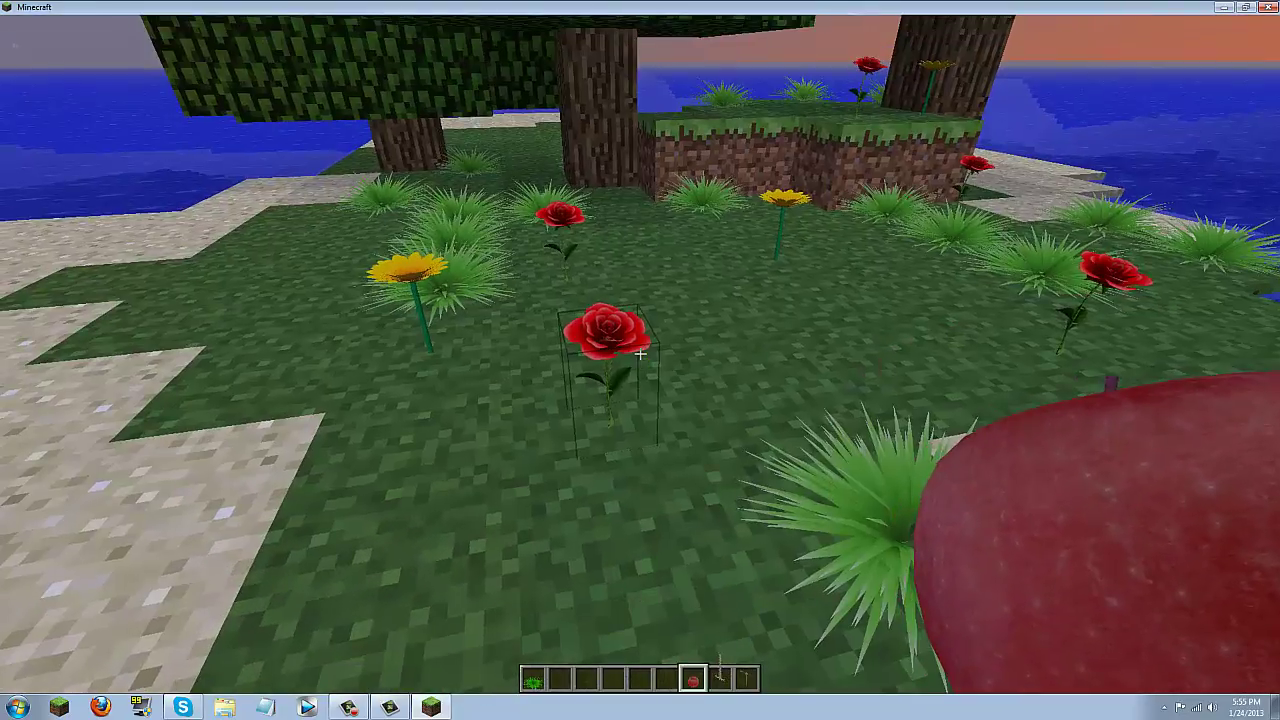
key("w")
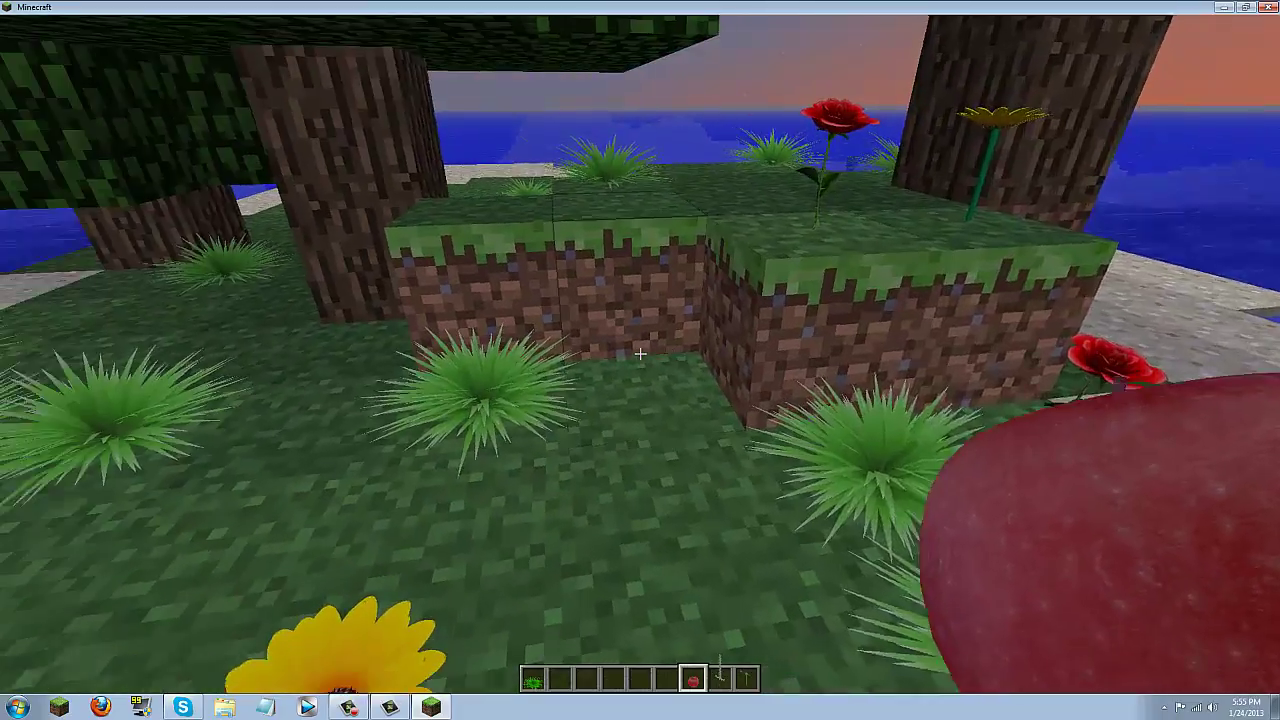
key("w")
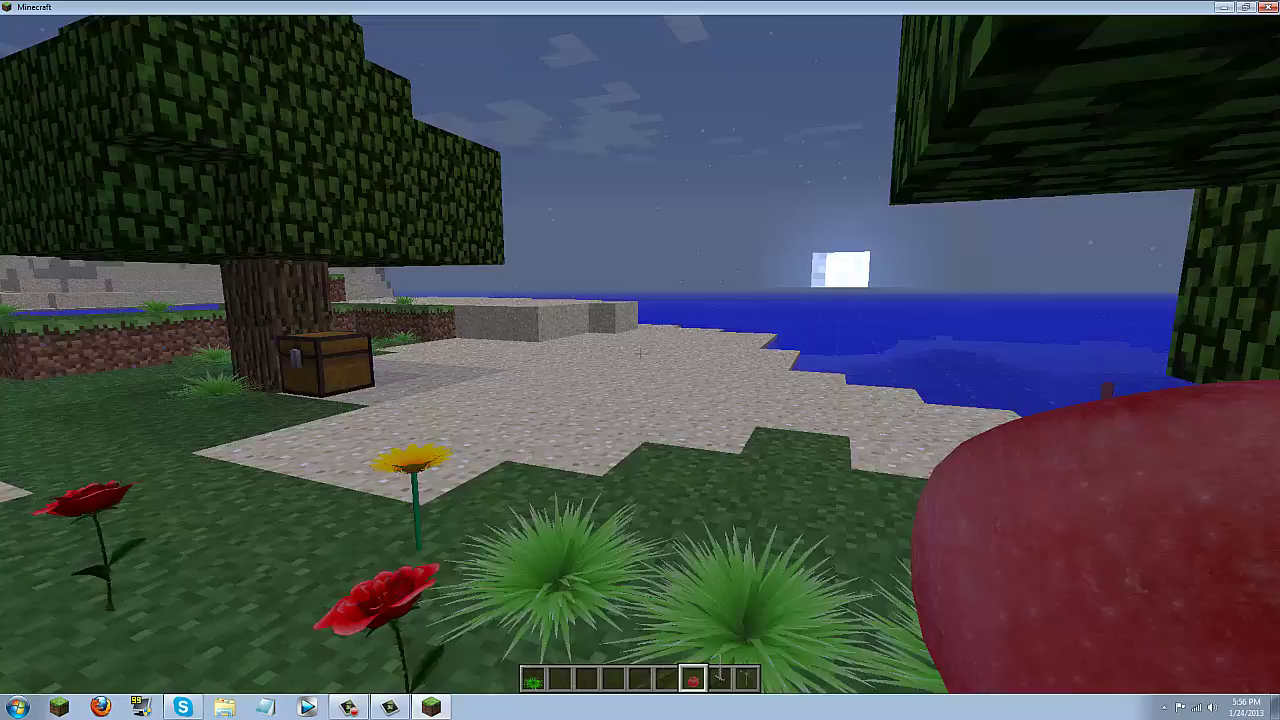
key("w")
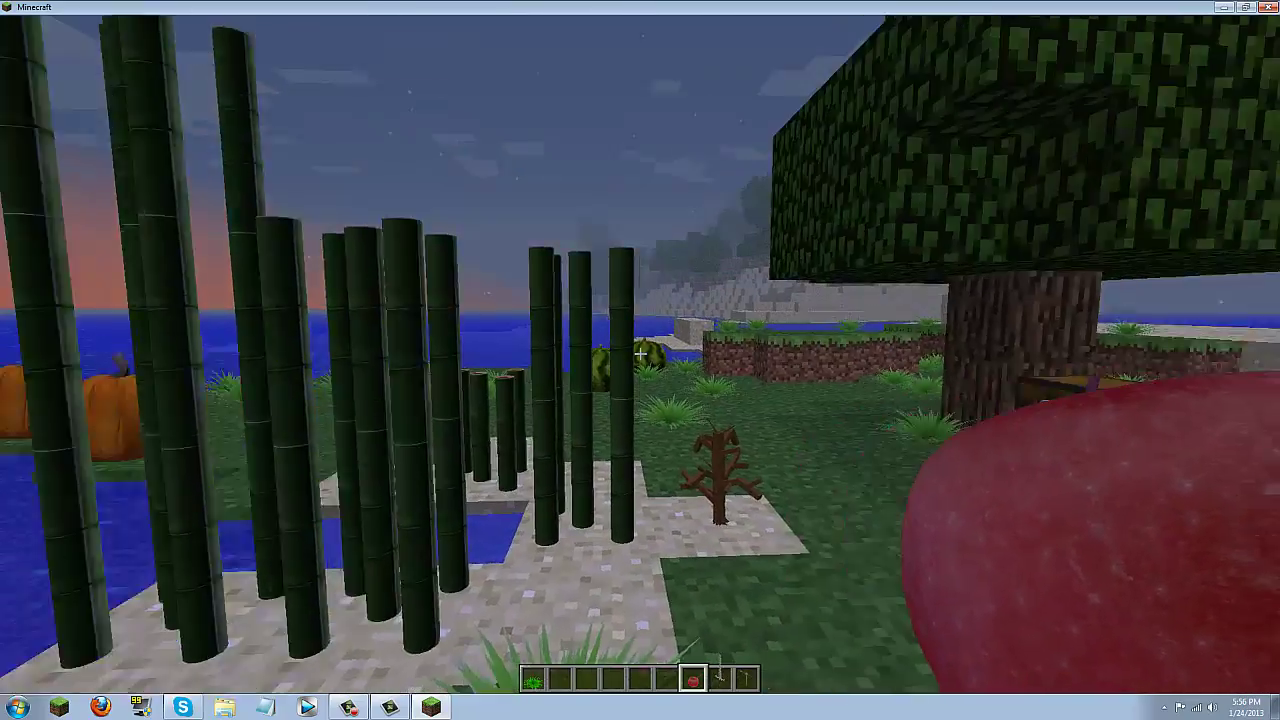